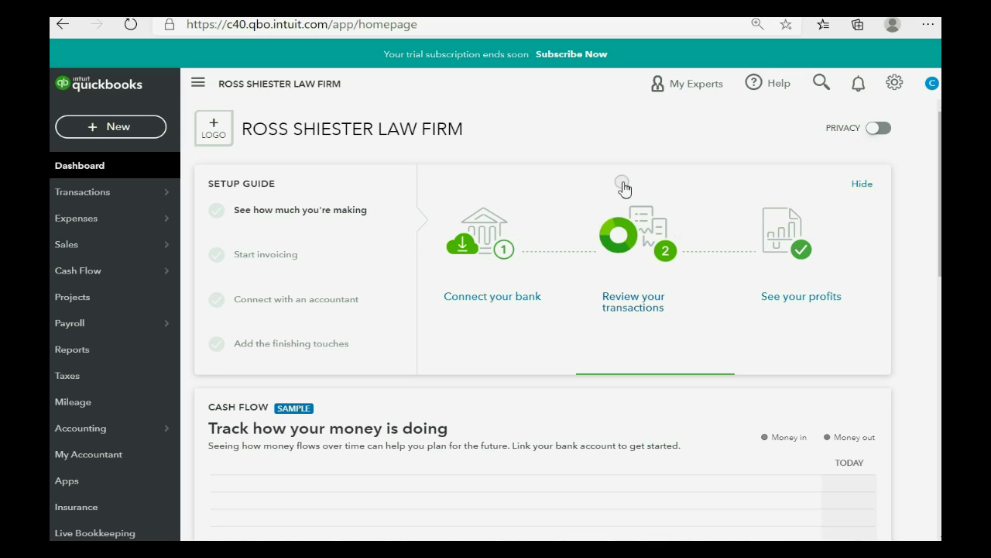
Show the Standard reports list and scroll down to the Employees group with Time Activities by Employee Detail
{"action": "left_click", "coordinate": [98, 349]}
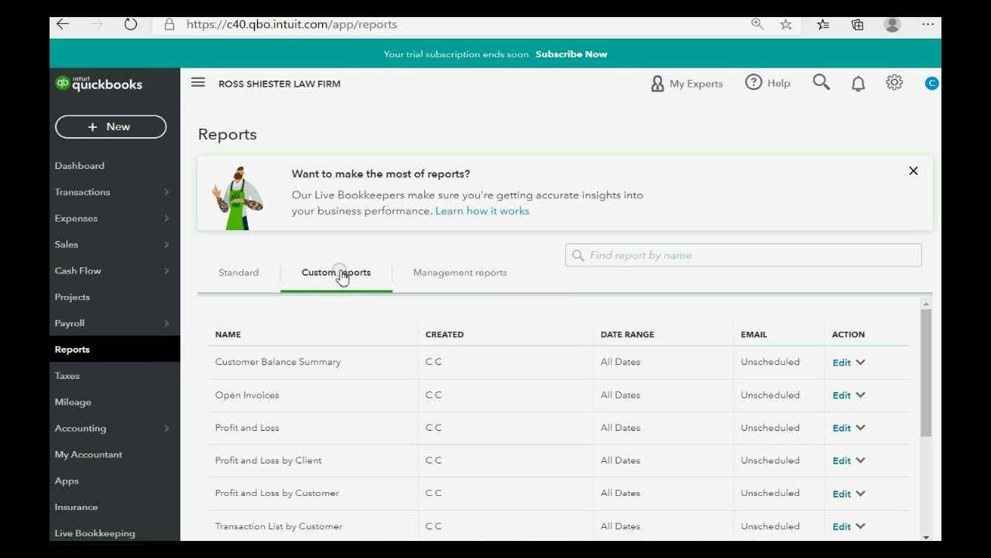
{"action": "left_click", "coordinate": [247, 279]}
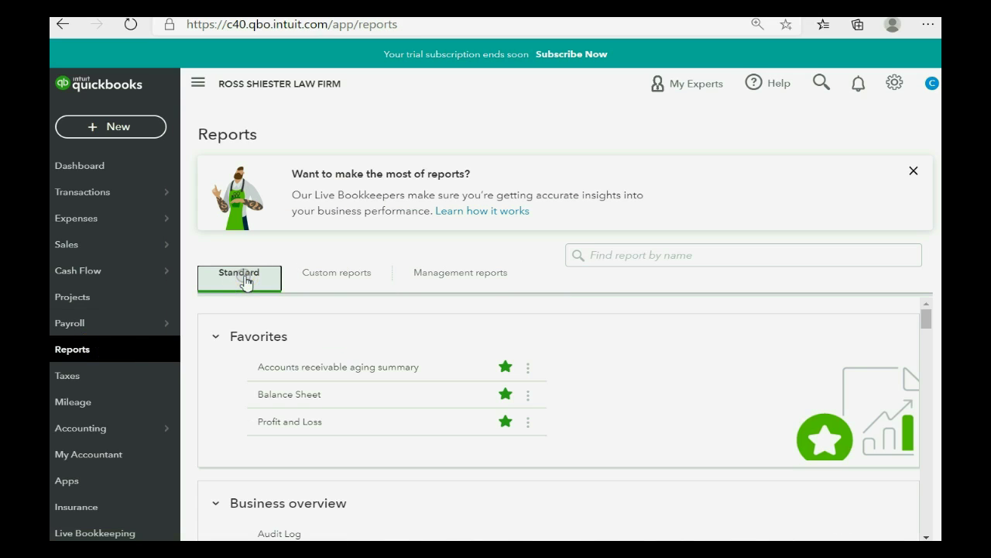
{"action": "scroll", "coordinate": [442, 376], "scroll_direction": "down", "scroll_amount": 3}
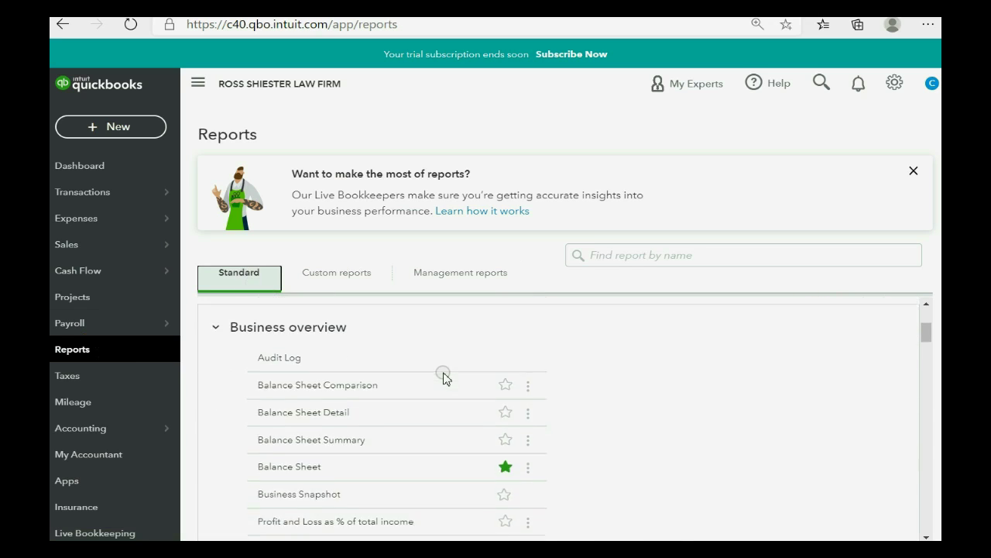
{"action": "scroll", "coordinate": [442, 377], "scroll_direction": "down", "scroll_amount": 1}
{"action": "scroll", "coordinate": [442, 376], "scroll_direction": "down", "scroll_amount": 1}
{"action": "scroll", "coordinate": [442, 376], "scroll_direction": "down", "scroll_amount": 1}
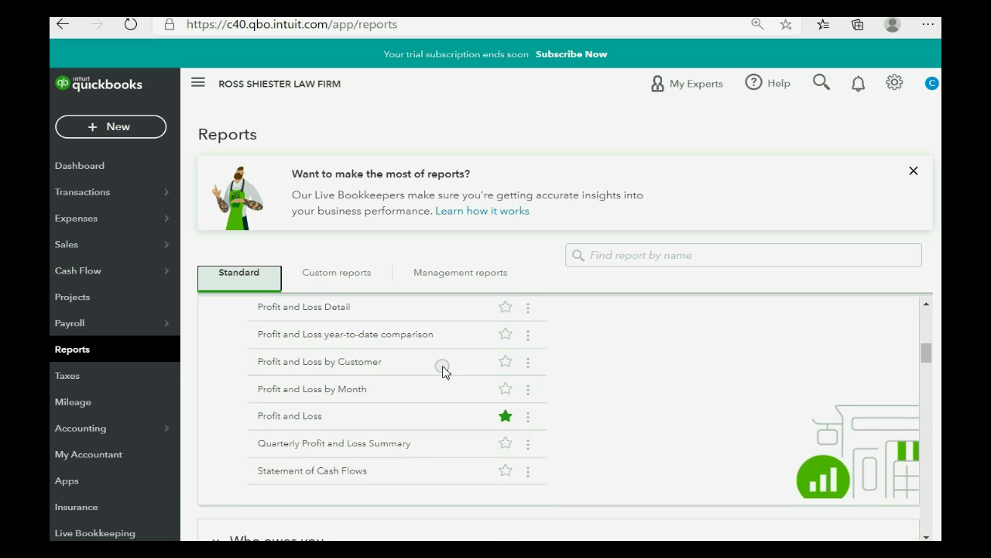
{"action": "scroll", "coordinate": [444, 372], "scroll_direction": "down", "scroll_amount": 1}
{"action": "scroll", "coordinate": [442, 371], "scroll_direction": "down", "scroll_amount": 1}
{"action": "scroll", "coordinate": [442, 371], "scroll_direction": "down", "scroll_amount": 1}
{"action": "scroll", "coordinate": [442, 371], "scroll_direction": "down", "scroll_amount": 1}
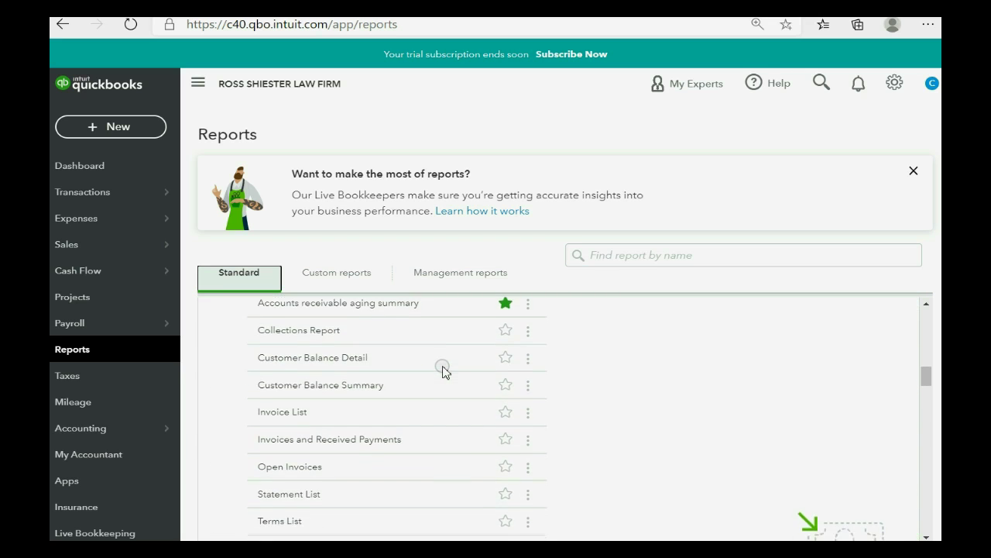
{"action": "scroll", "coordinate": [442, 371], "scroll_direction": "down", "scroll_amount": 1}
{"action": "scroll", "coordinate": [442, 371], "scroll_direction": "down", "scroll_amount": 1}
{"action": "scroll", "coordinate": [442, 371], "scroll_direction": "down", "scroll_amount": 1}
{"action": "scroll", "coordinate": [442, 371], "scroll_direction": "down", "scroll_amount": 1}
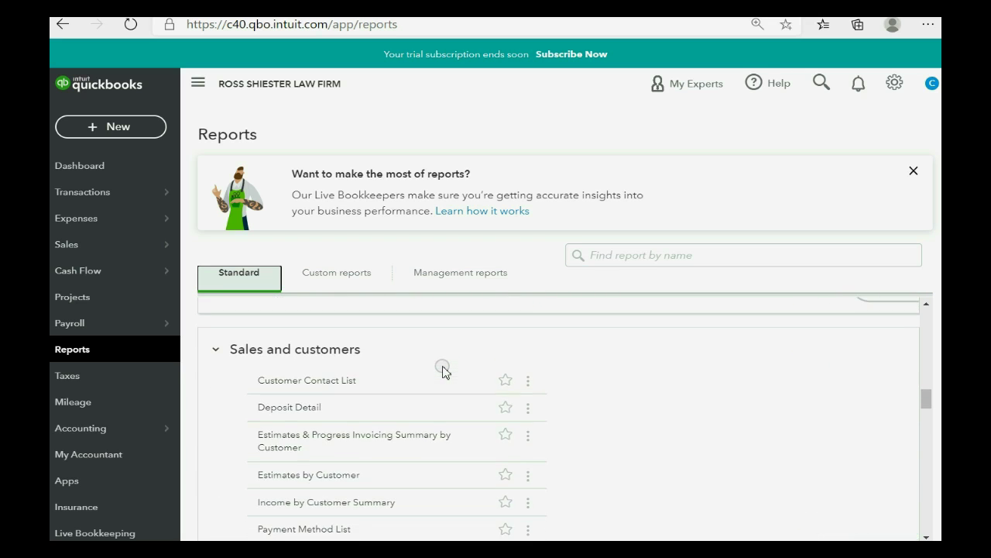
{"action": "scroll", "coordinate": [442, 371], "scroll_direction": "down", "scroll_amount": 1}
{"action": "scroll", "coordinate": [442, 371], "scroll_direction": "down", "scroll_amount": 1}
{"action": "scroll", "coordinate": [443, 371], "scroll_direction": "down", "scroll_amount": 1}
{"action": "scroll", "coordinate": [442, 371], "scroll_direction": "down", "scroll_amount": 1}
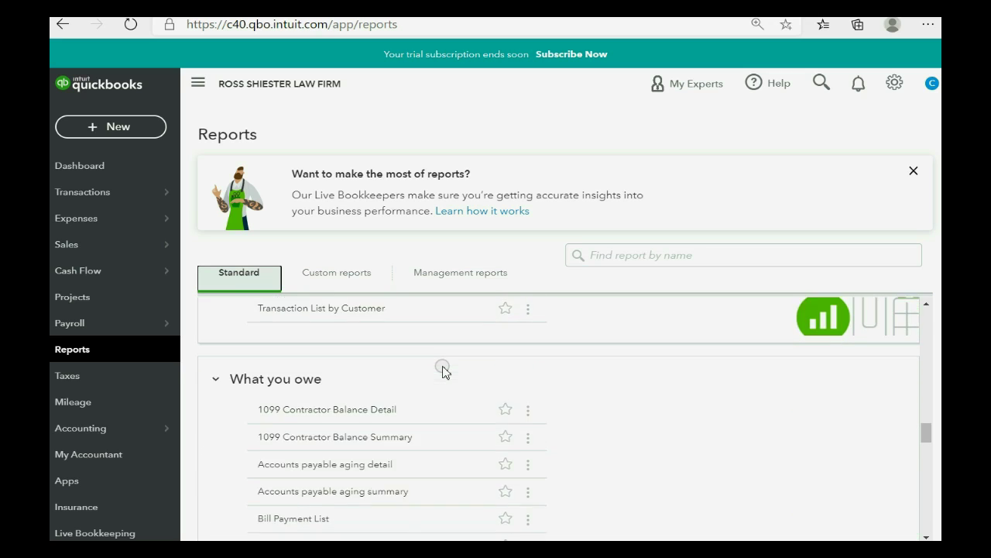
{"action": "scroll", "coordinate": [442, 371], "scroll_direction": "down", "scroll_amount": 1}
{"action": "scroll", "coordinate": [442, 371], "scroll_direction": "down", "scroll_amount": 2}
{"action": "scroll", "coordinate": [443, 371], "scroll_direction": "down", "scroll_amount": 1}
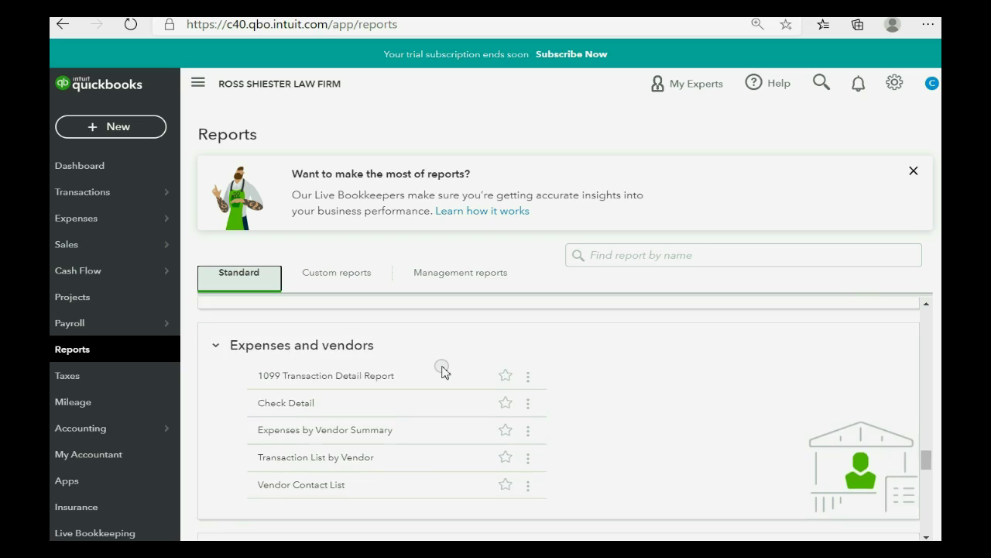
{"action": "scroll", "coordinate": [442, 371], "scroll_direction": "down", "scroll_amount": 1}
{"action": "scroll", "coordinate": [442, 371], "scroll_direction": "down", "scroll_amount": 1}
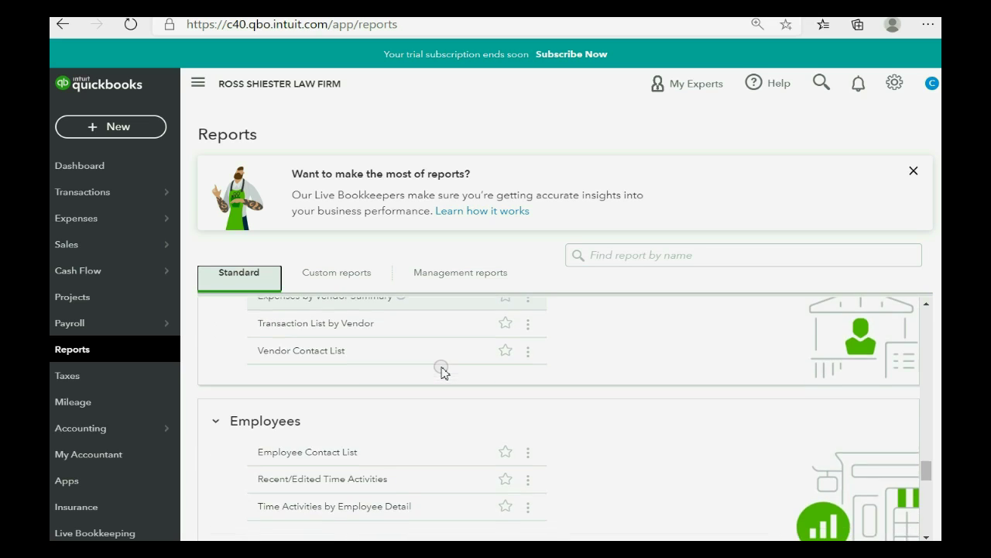
{"action": "scroll", "coordinate": [442, 371], "scroll_direction": "down", "scroll_amount": 1}
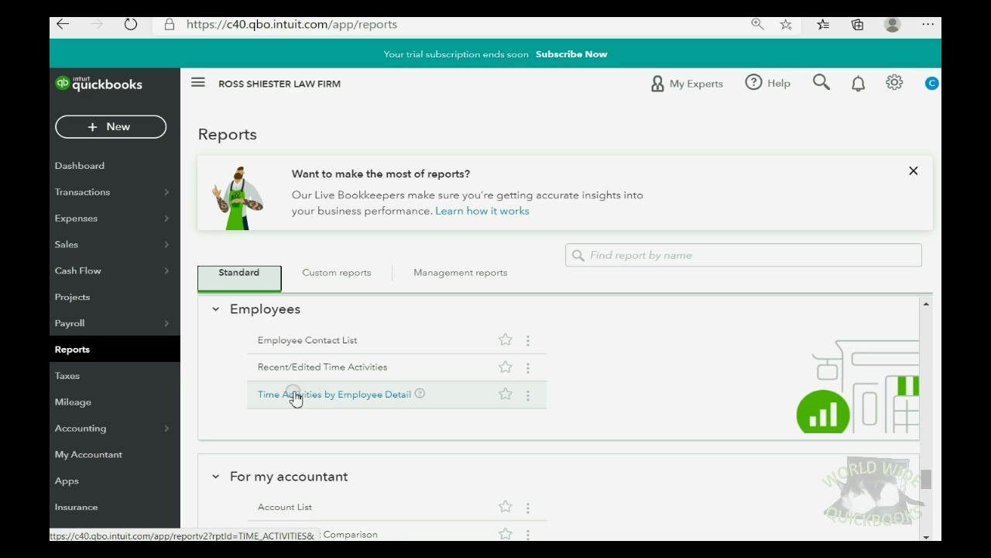
Run the Time Activities by Employee Detail report with the activity date set to All Dates
{"action": "left_click", "coordinate": [391, 397]}
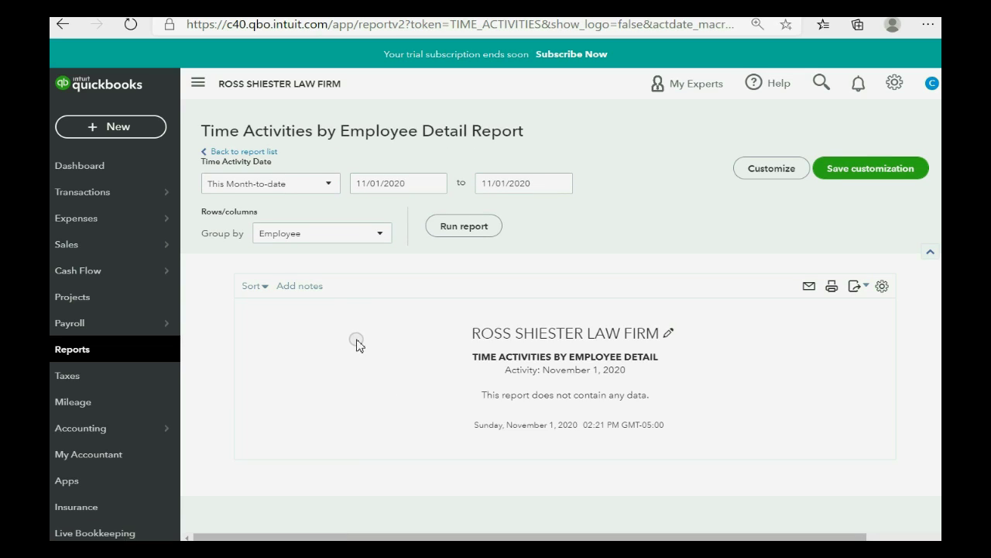
{"action": "left_click", "coordinate": [329, 185]}
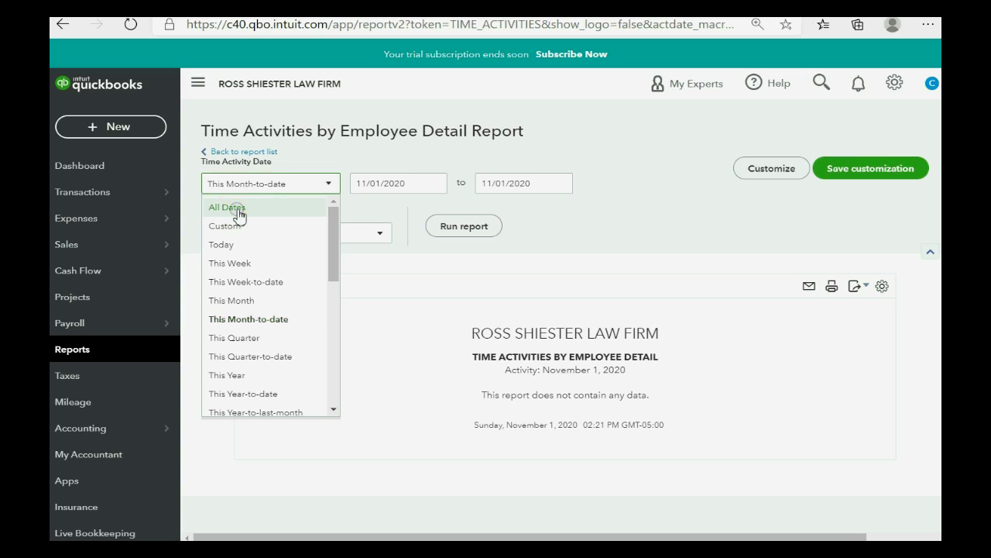
{"action": "left_click", "coordinate": [237, 209]}
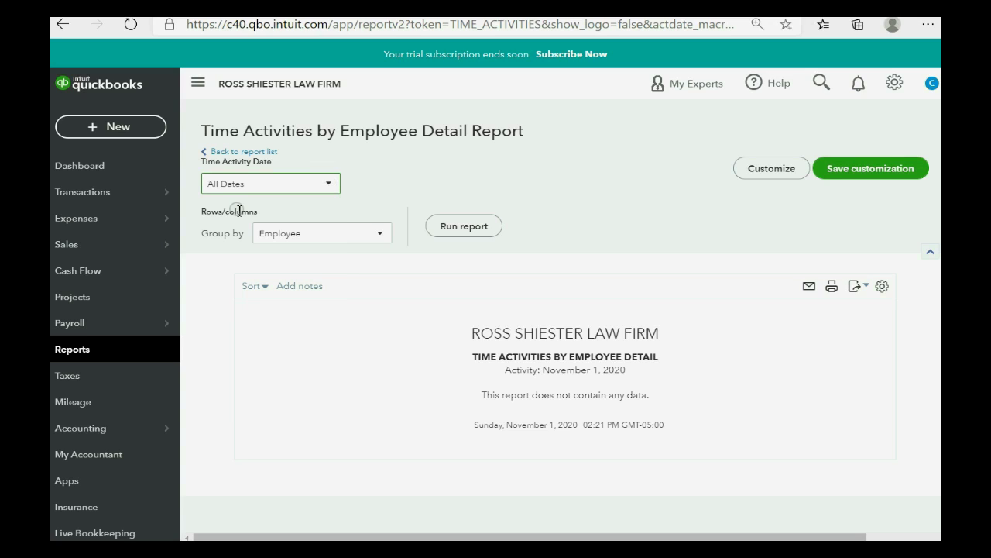
{"action": "left_click", "coordinate": [329, 186]}
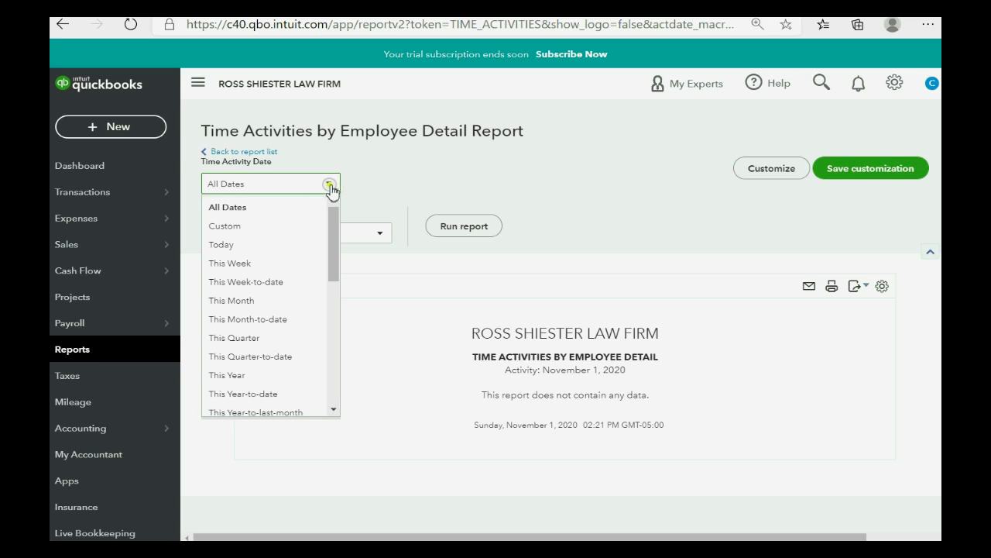
{"action": "left_click", "coordinate": [268, 207]}
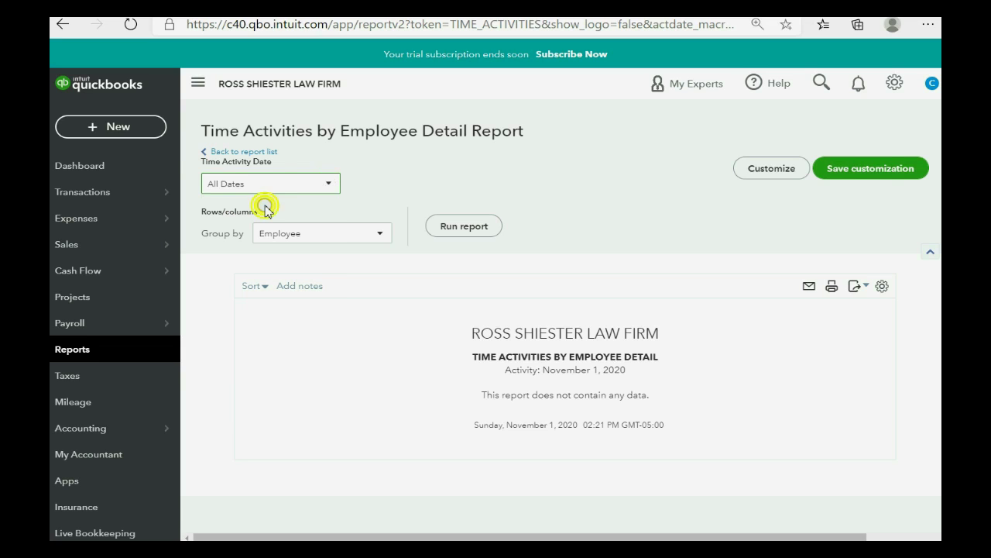
{"action": "left_click", "coordinate": [471, 228]}
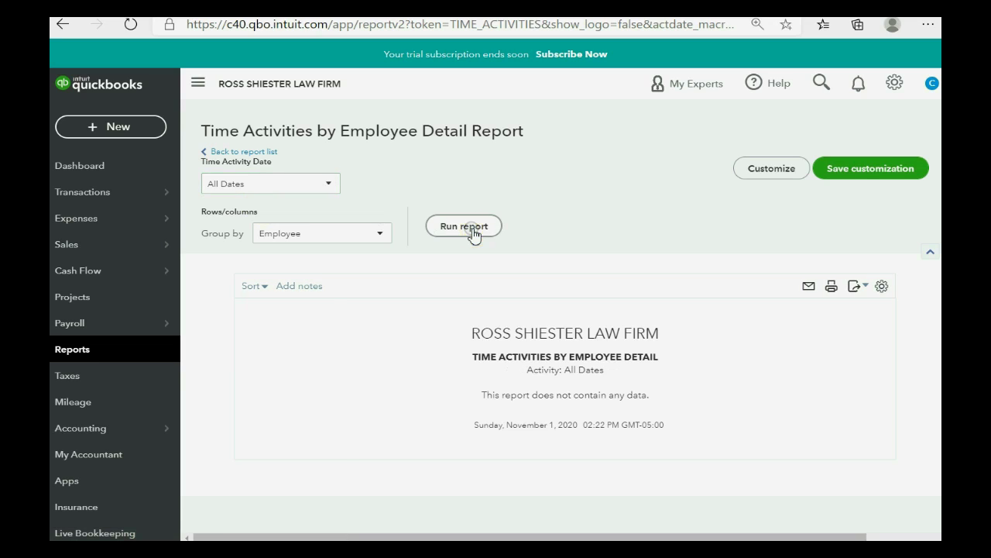
Save the report customization as a custom report under its default name
{"action": "left_click", "coordinate": [852, 177]}
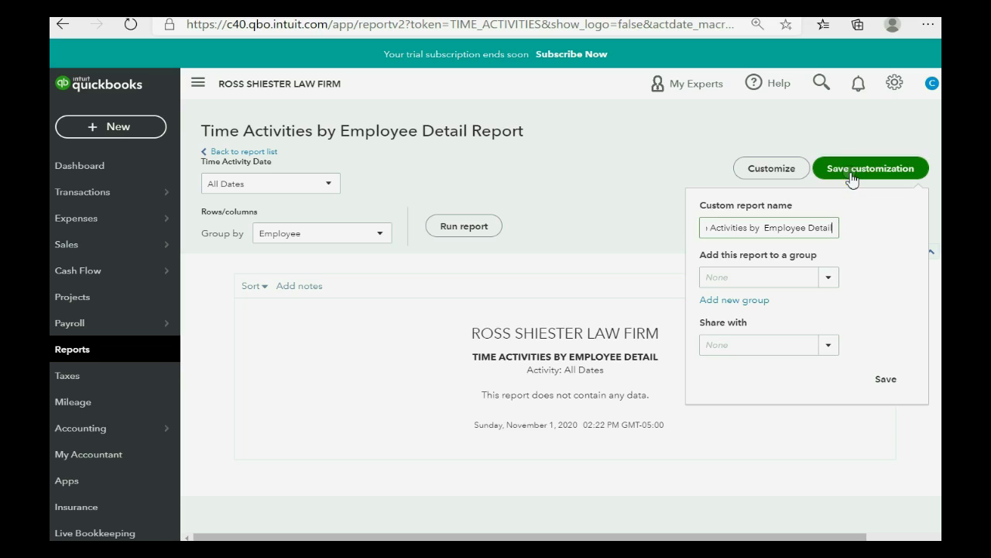
{"action": "left_click_drag", "start_coordinate": [795, 227], "coordinate": [835, 229]}
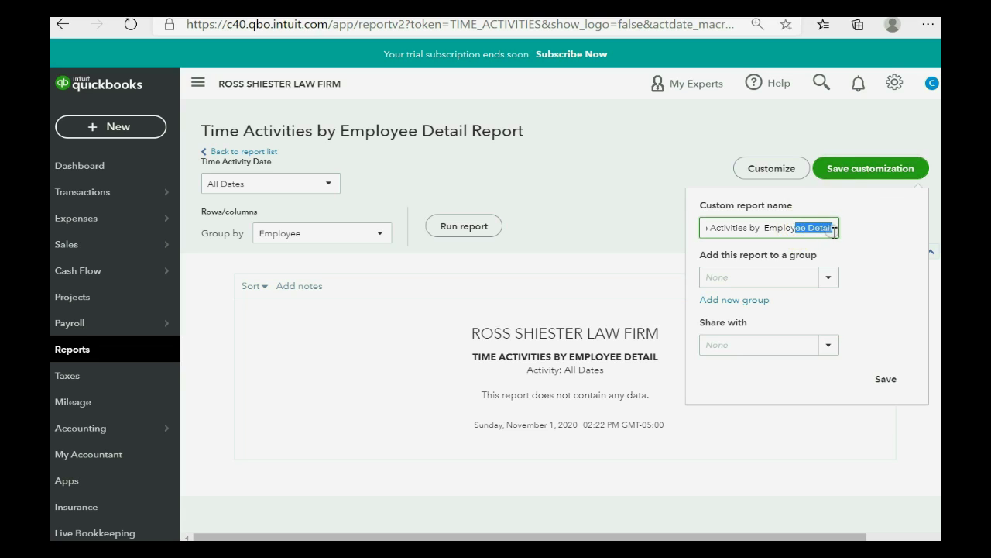
{"action": "left_click", "coordinate": [798, 228]}
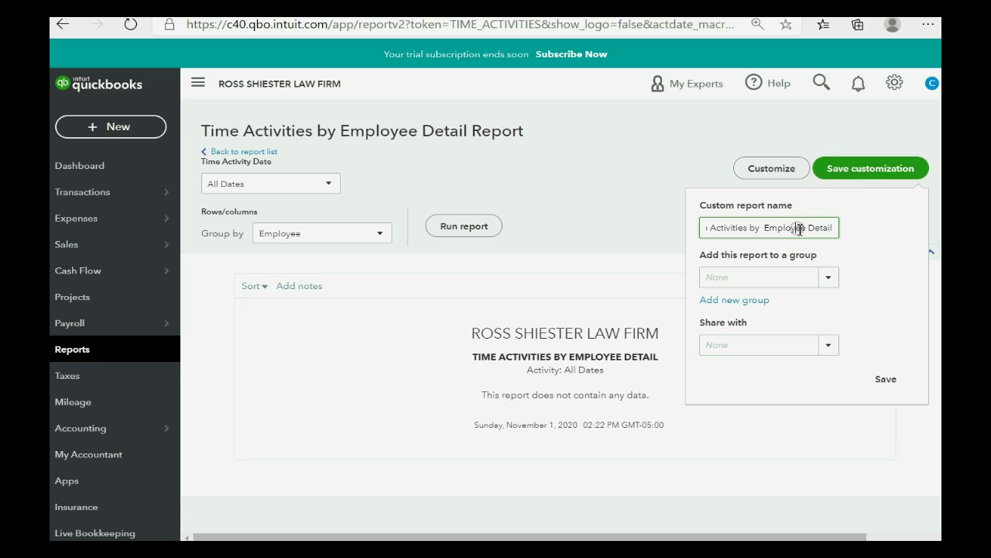
{"action": "left_click", "coordinate": [884, 379]}
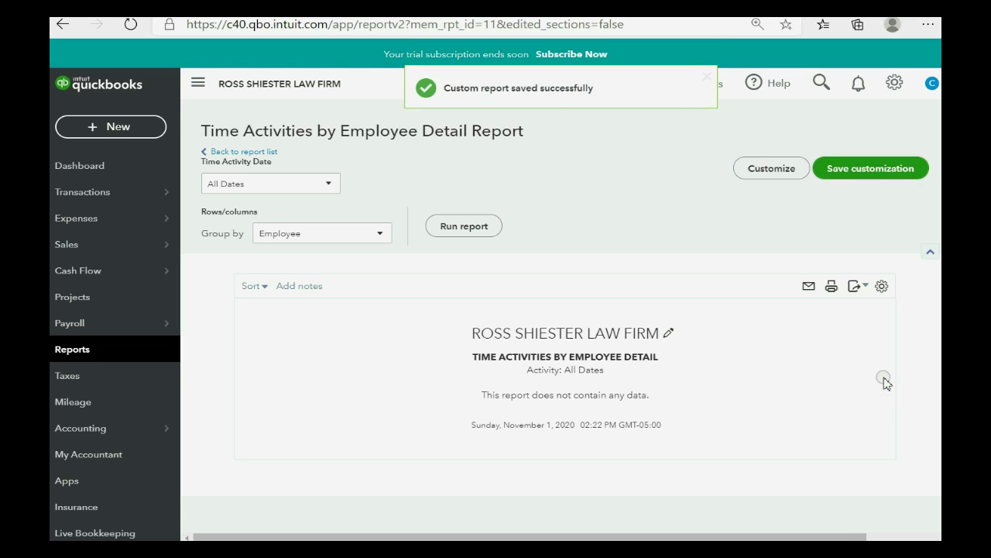
Show the Custom reports list containing the saved Time Activities by Employee Detail report
{"action": "left_click", "coordinate": [75, 349]}
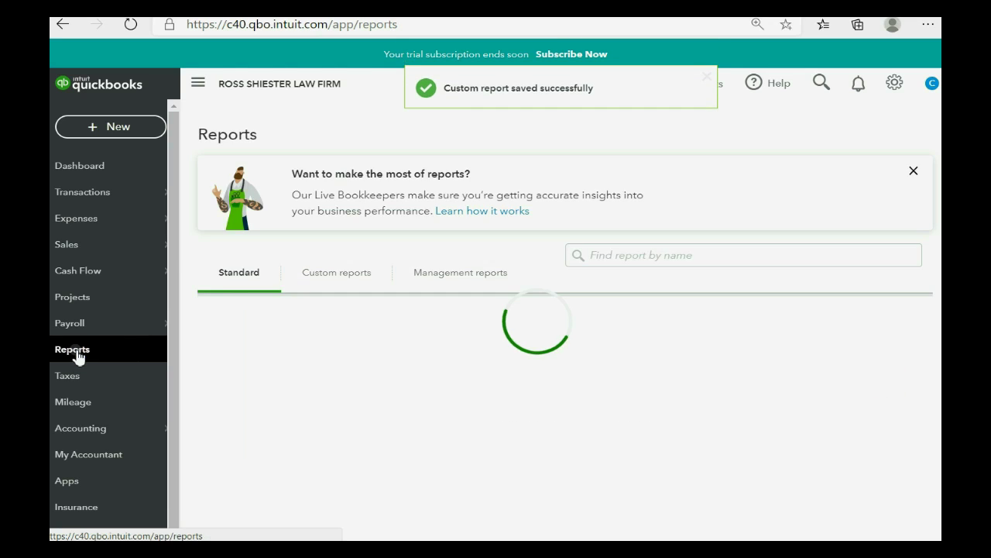
{"action": "left_click", "coordinate": [349, 271]}
{"action": "scroll", "coordinate": [339, 346], "scroll_direction": "down", "scroll_amount": 1}
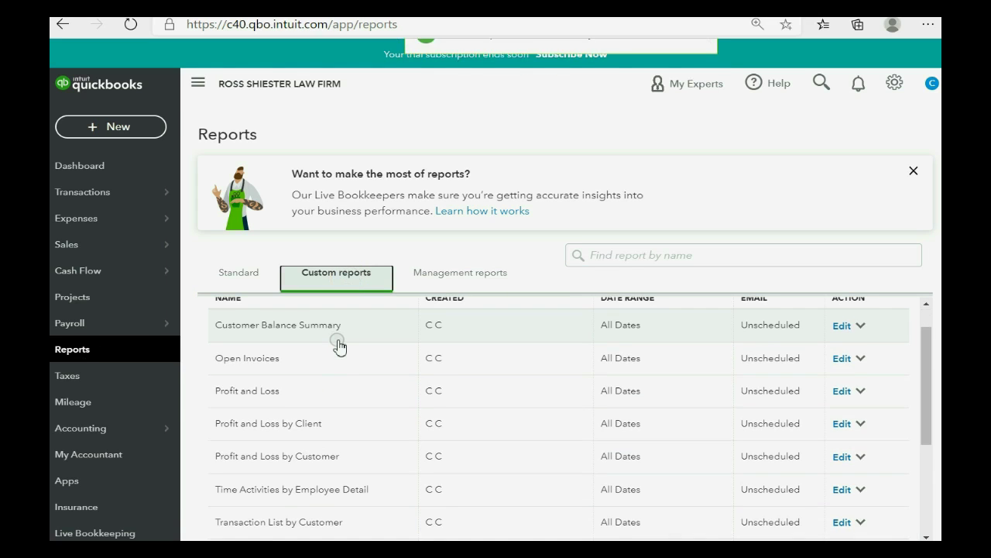
{"action": "scroll", "coordinate": [339, 346], "scroll_direction": "down", "scroll_amount": 1}
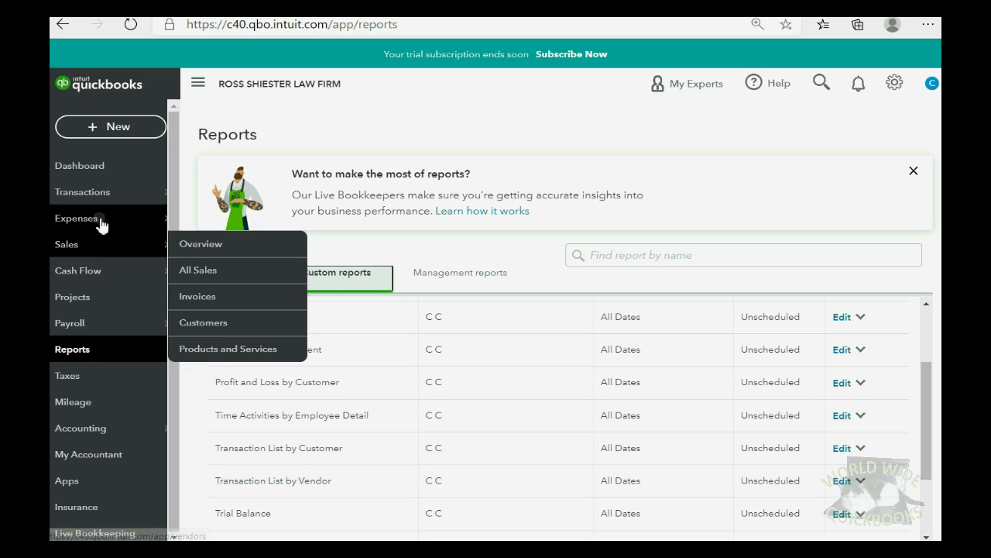
{"action": "mouse_move", "coordinate": [76, 218]}
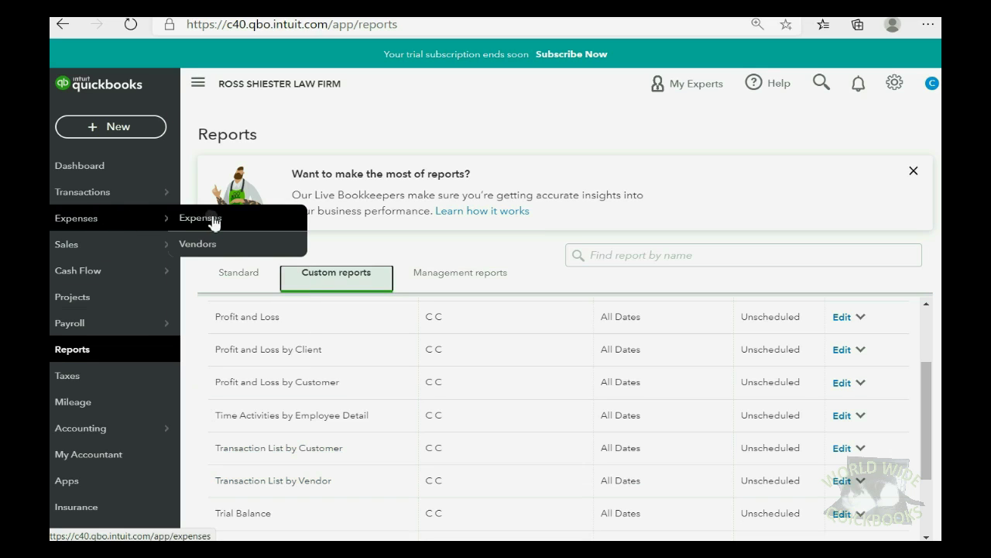
Create vendor with company name 'LANNA THE LAWYER', letting the display name fill in, and save
{"action": "left_click", "coordinate": [210, 245]}
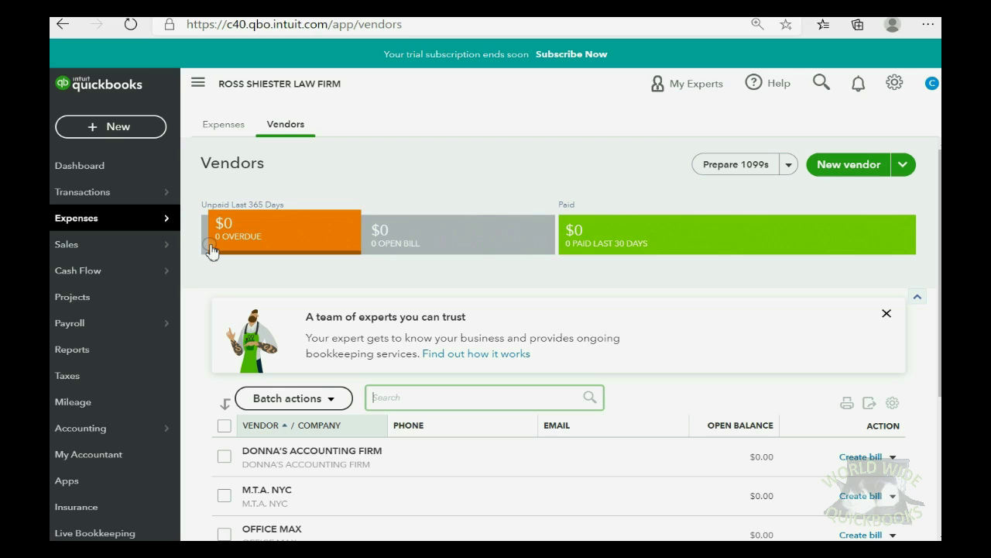
{"action": "left_click", "coordinate": [845, 166]}
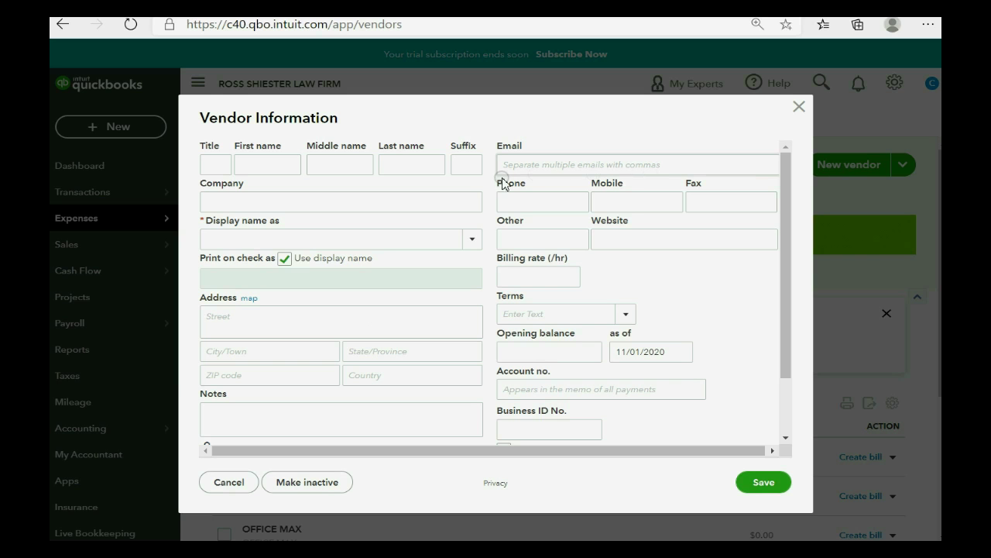
{"action": "left_click", "coordinate": [352, 197]}
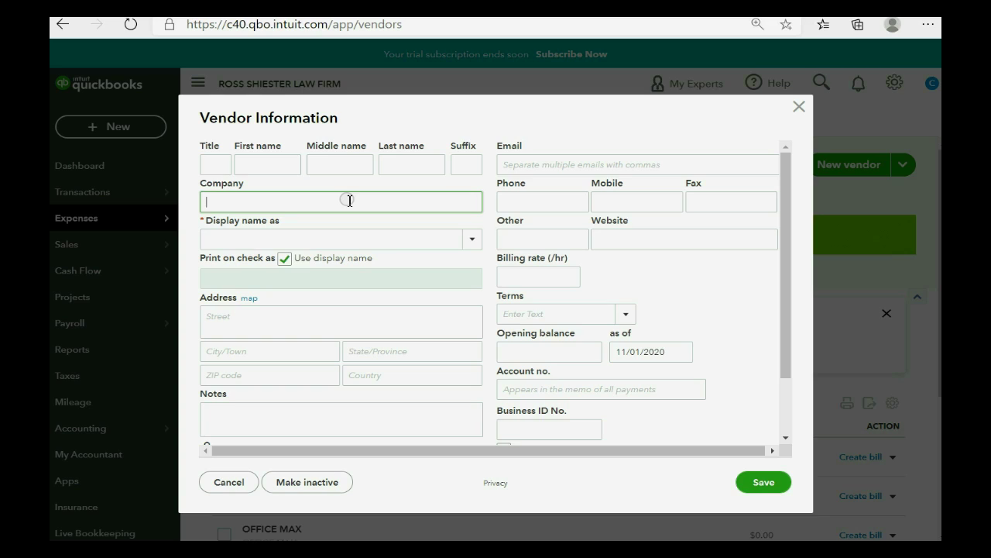
{"action": "type", "text": "LANNA"}
{"action": "type", "text": " THE L"}
{"action": "type", "text": "AWYER"}
{"action": "key", "text": "Tab"}
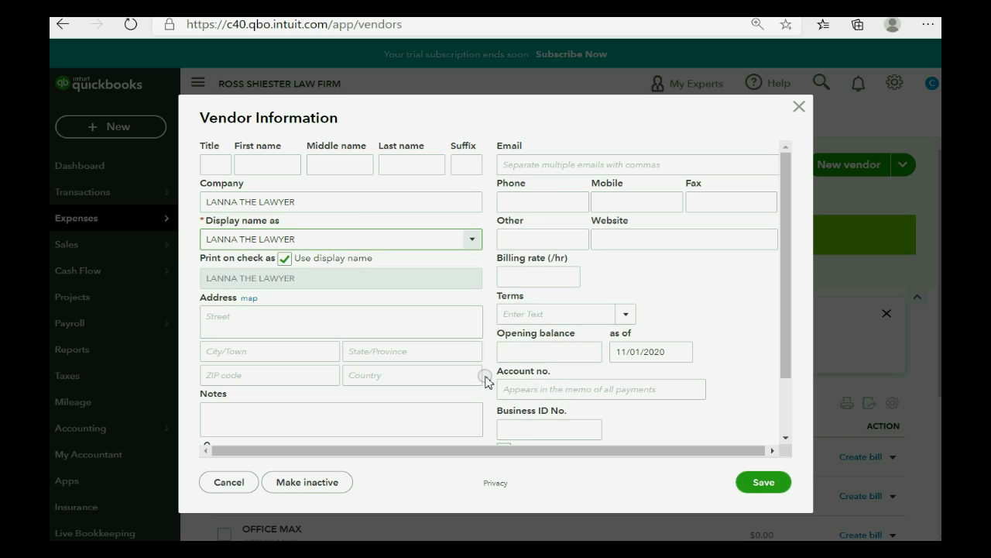
{"action": "left_click", "coordinate": [746, 482]}
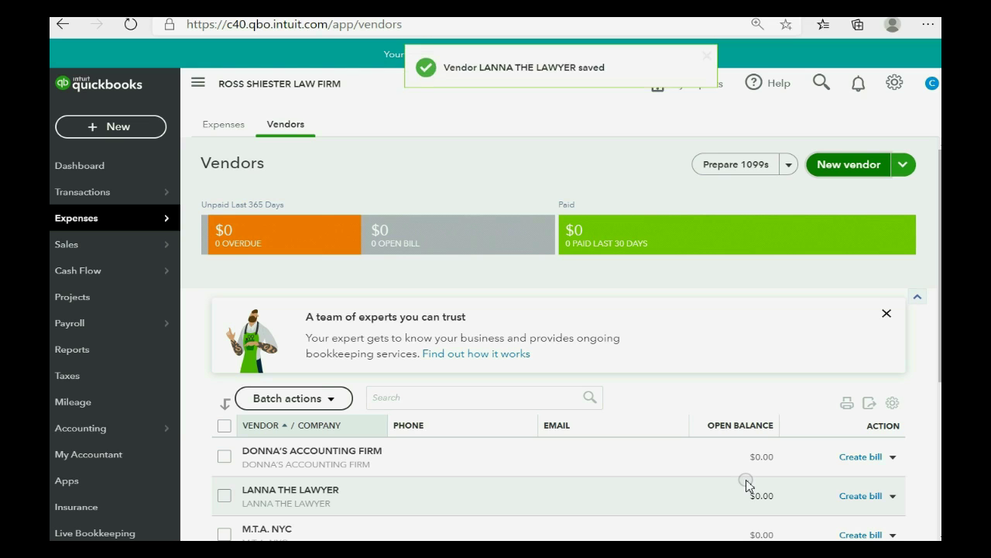
Create vendor with company name 'ANDY THE ATTORNEY', letting the display name fill in, and save
{"action": "left_click", "coordinate": [831, 166]}
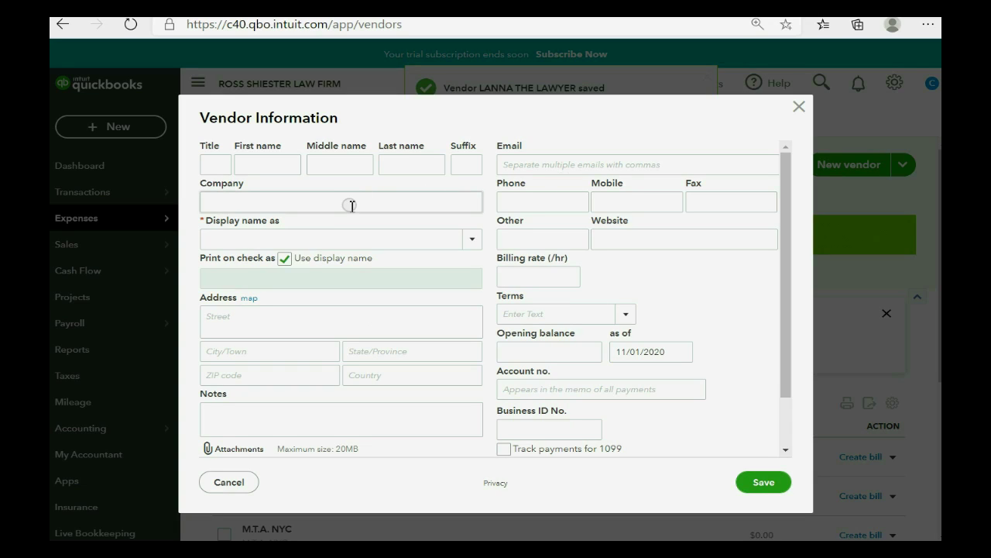
{"action": "left_click", "coordinate": [350, 206]}
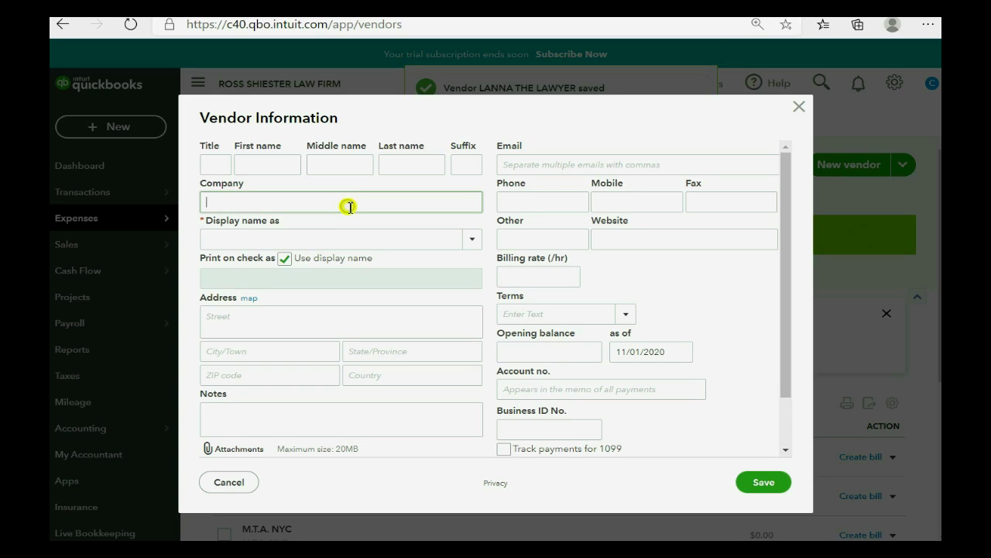
{"action": "type", "text": "A"}
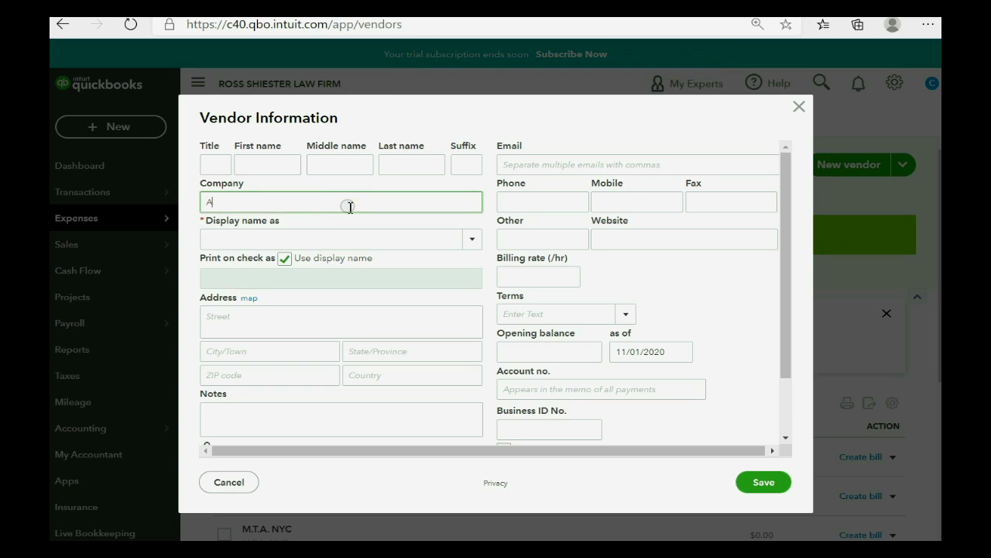
{"action": "type", "text": "NDY THE"}
{"action": "type", "text": " ATTOR"}
{"action": "type", "text": "NEY"}
{"action": "key", "text": "Tab"}
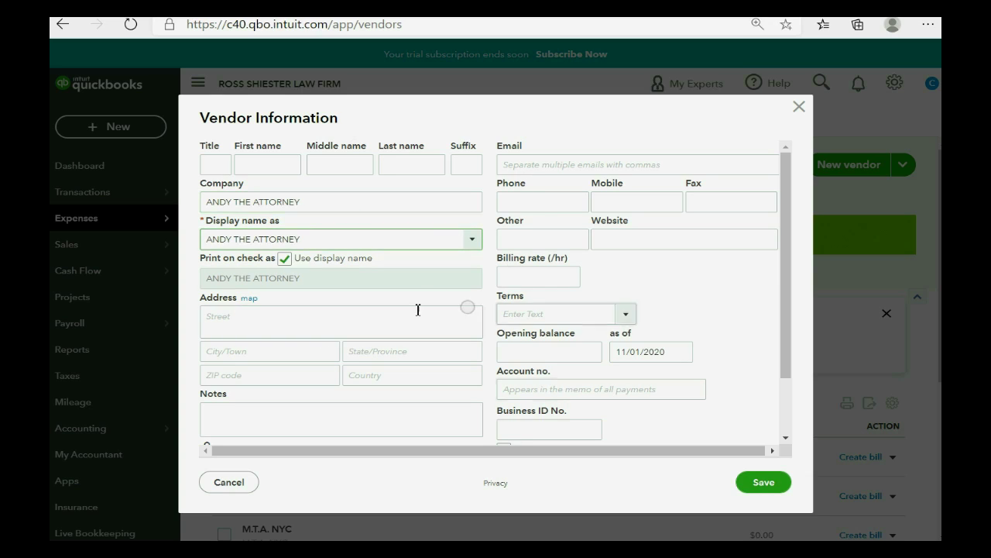
{"action": "left_click", "coordinate": [392, 440]}
{"action": "left_click", "coordinate": [690, 451]}
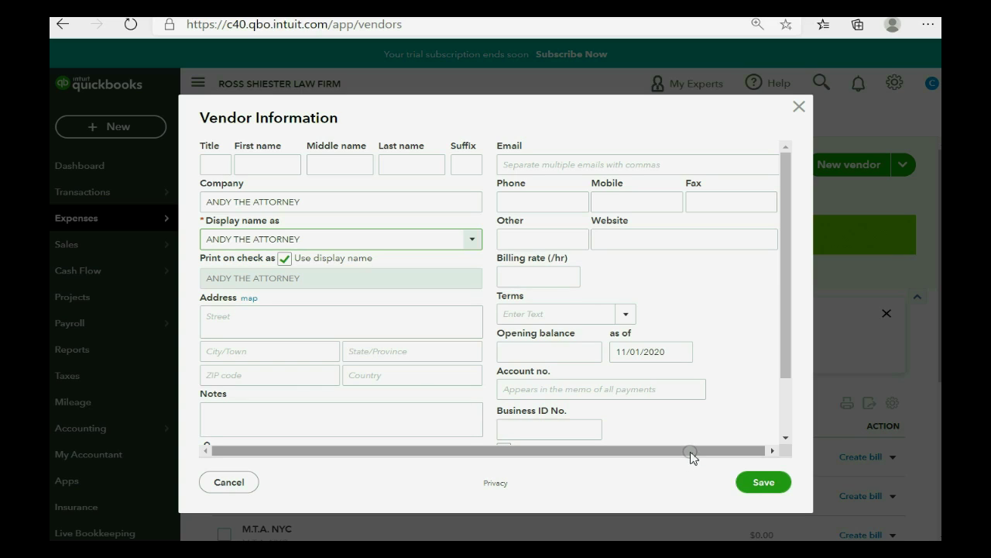
{"action": "left_click", "coordinate": [425, 420]}
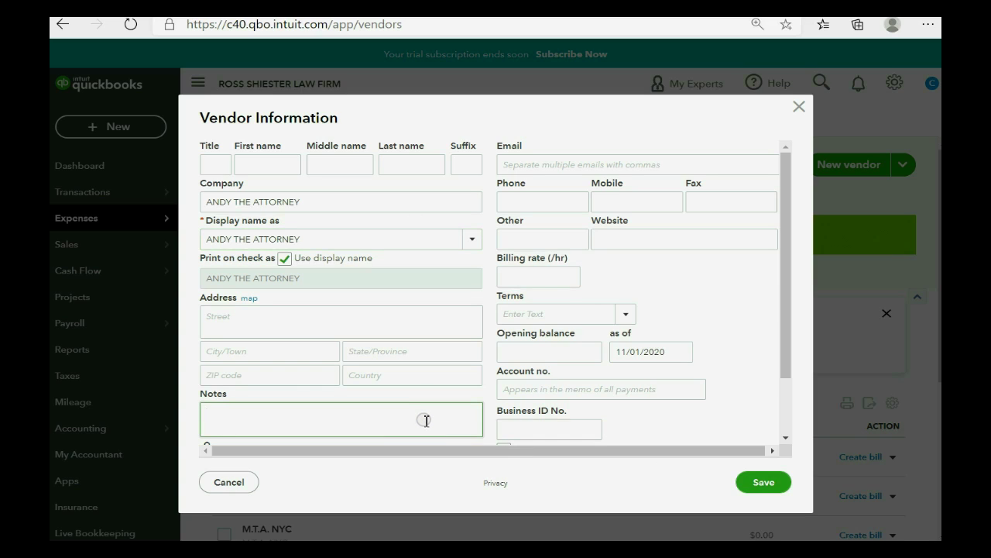
{"action": "left_click", "coordinate": [760, 483]}
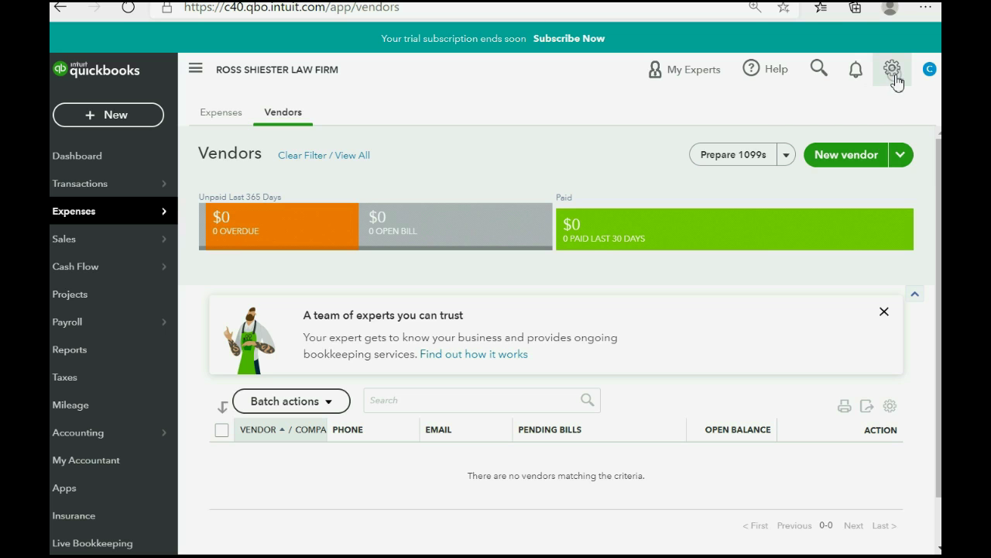
Turn off Make Single-Time Activity Billable in the Advanced time tracking settings and save
{"action": "left_click", "coordinate": [892, 70]}
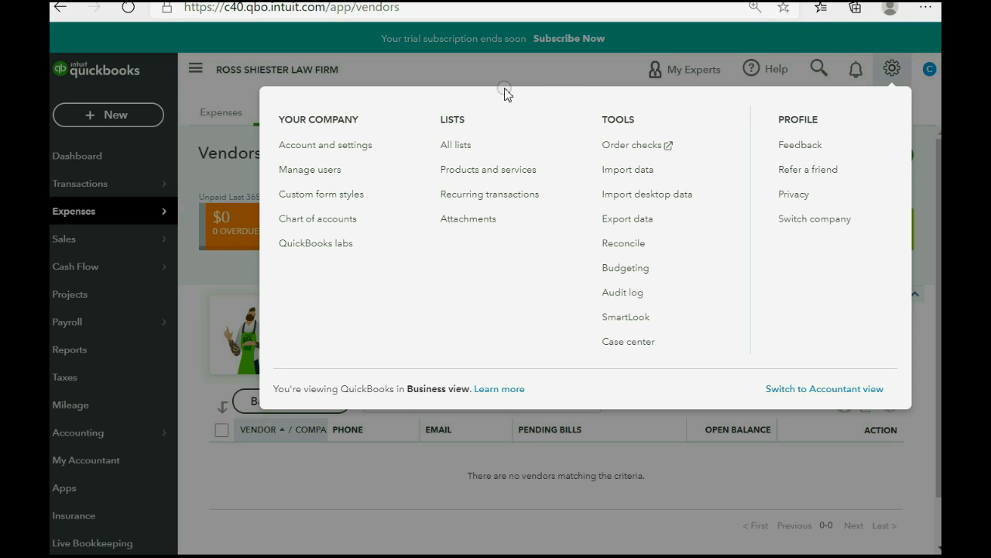
{"action": "left_click", "coordinate": [303, 152]}
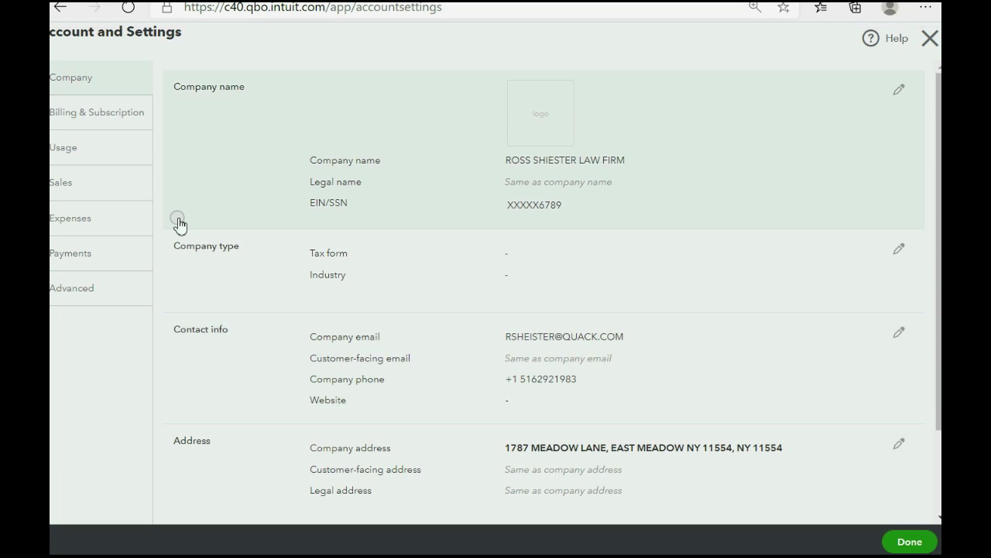
{"action": "left_click", "coordinate": [92, 285]}
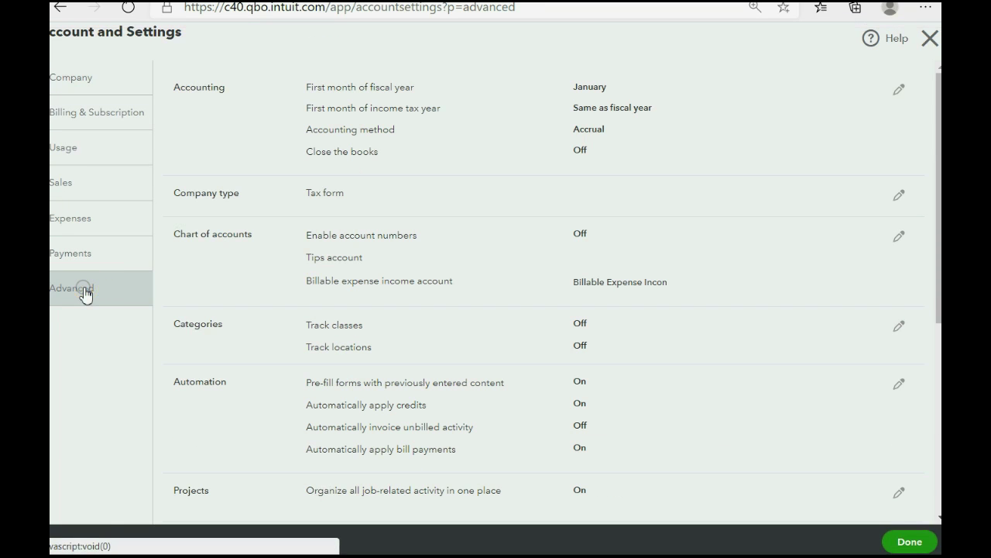
{"action": "scroll", "coordinate": [256, 217], "scroll_direction": "down", "scroll_amount": 3}
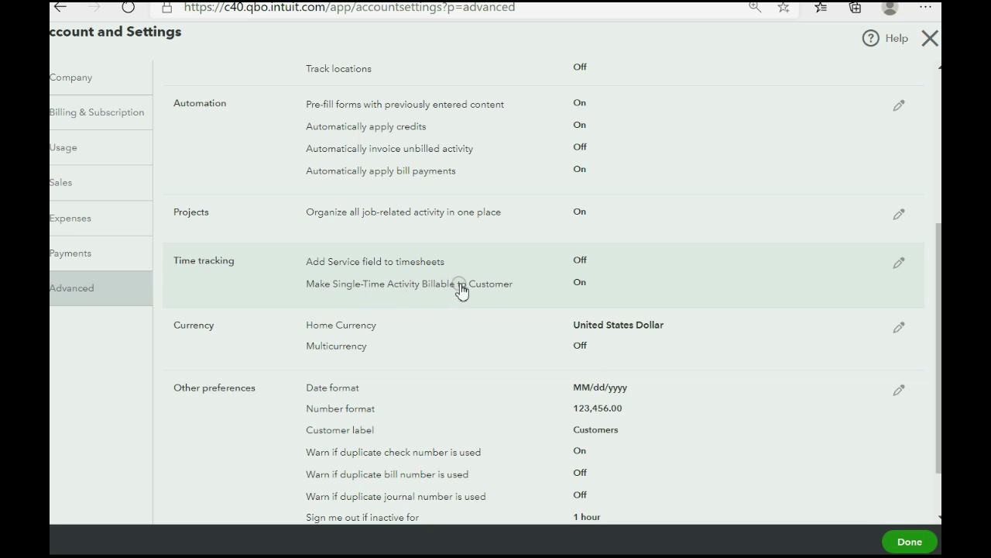
{"action": "left_click", "coordinate": [898, 265]}
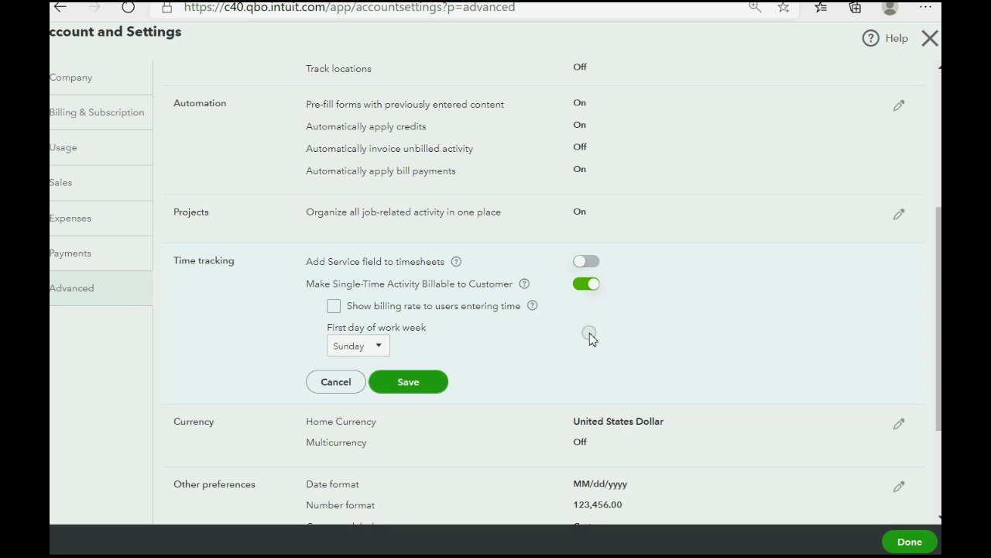
{"action": "left_click", "coordinate": [588, 285]}
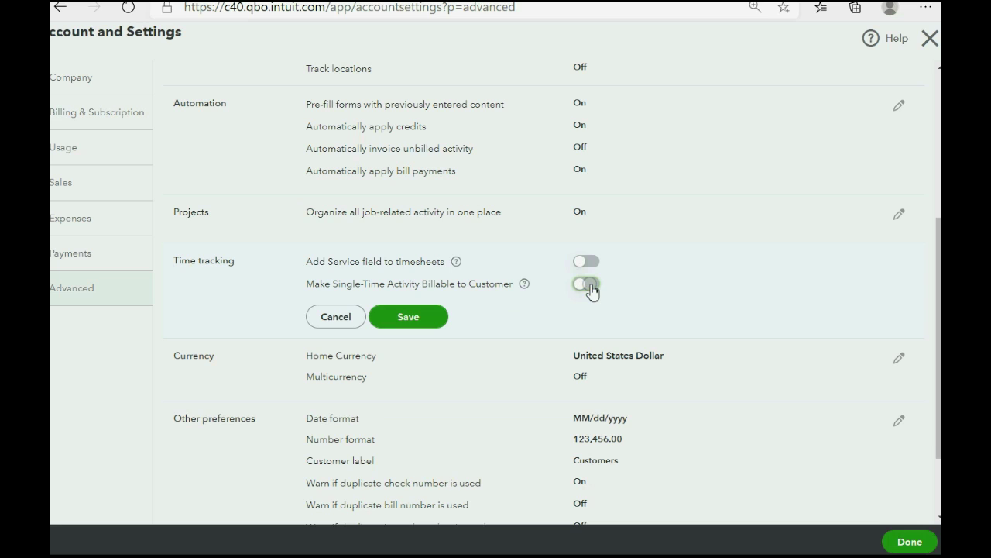
{"action": "left_click", "coordinate": [396, 317]}
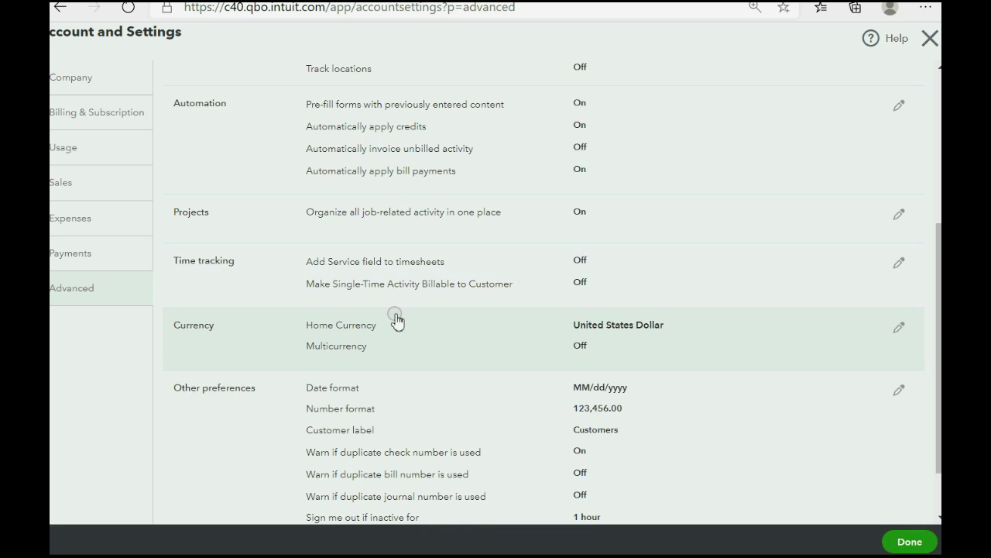
{"action": "left_click", "coordinate": [906, 542]}
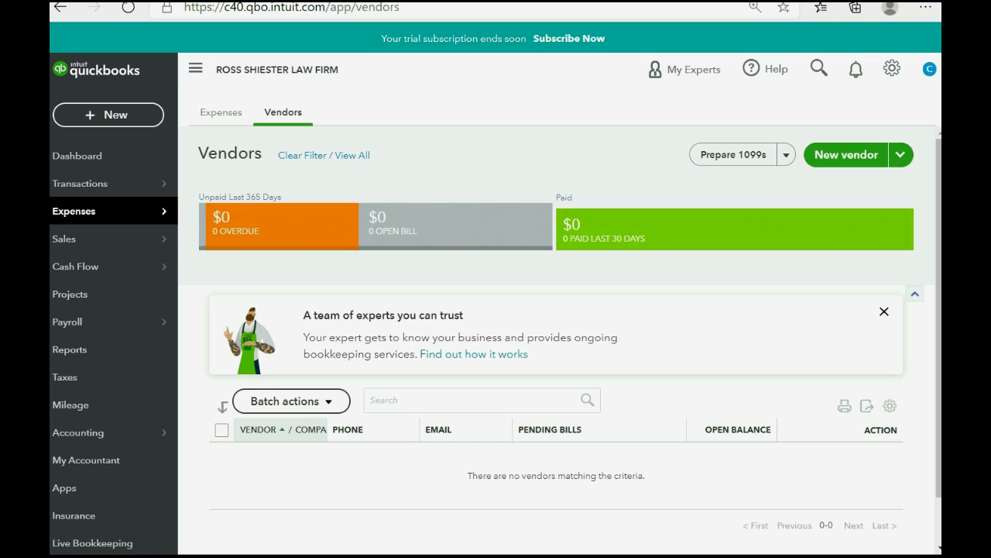
Open a blank Single time activity form from the + New menu
{"action": "left_click", "coordinate": [116, 116]}
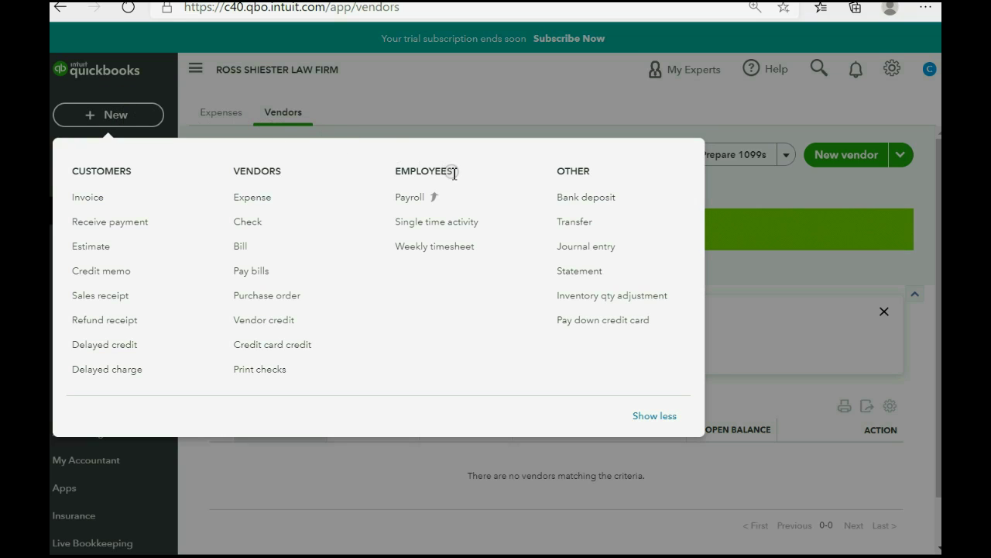
{"action": "left_click_drag", "start_coordinate": [454, 171], "coordinate": [394, 171]}
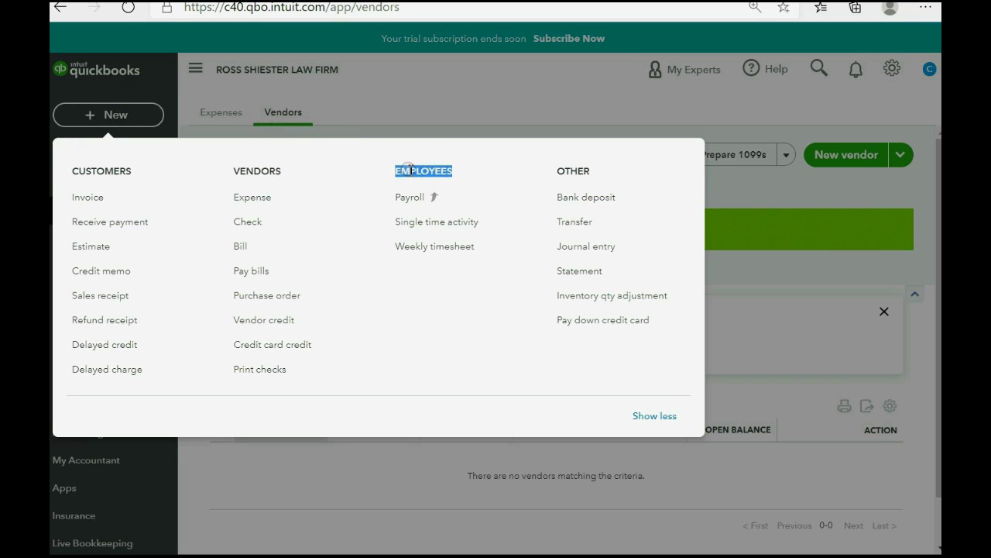
{"action": "left_click", "coordinate": [432, 226]}
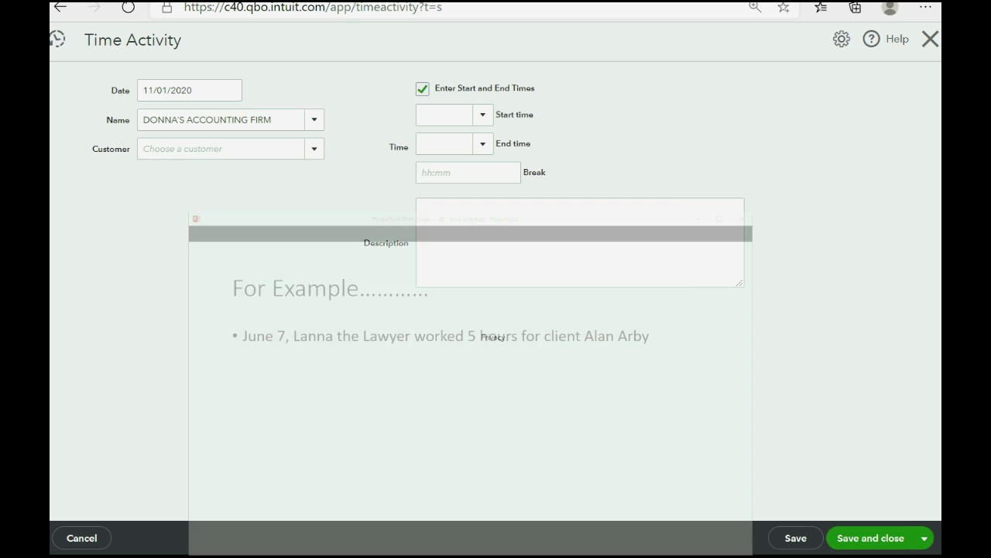
Date the activity 06/07/2021 for worker LANNA THE LAWYER and customer ALAN ARBY
{"action": "left_click", "coordinate": [238, 91]}
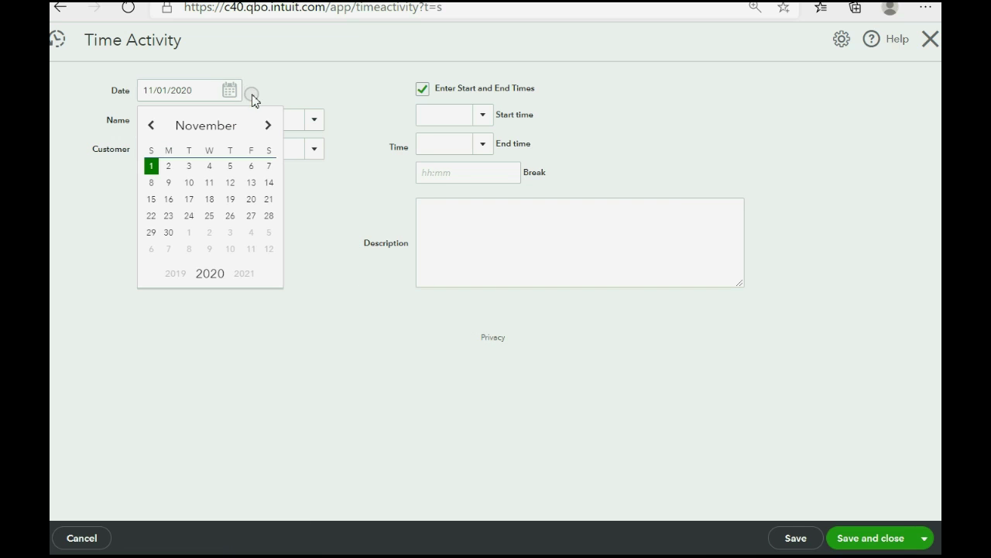
{"action": "left_click", "coordinate": [266, 124]}
{"action": "left_click", "coordinate": [265, 124]}
{"action": "left_click", "coordinate": [266, 123]}
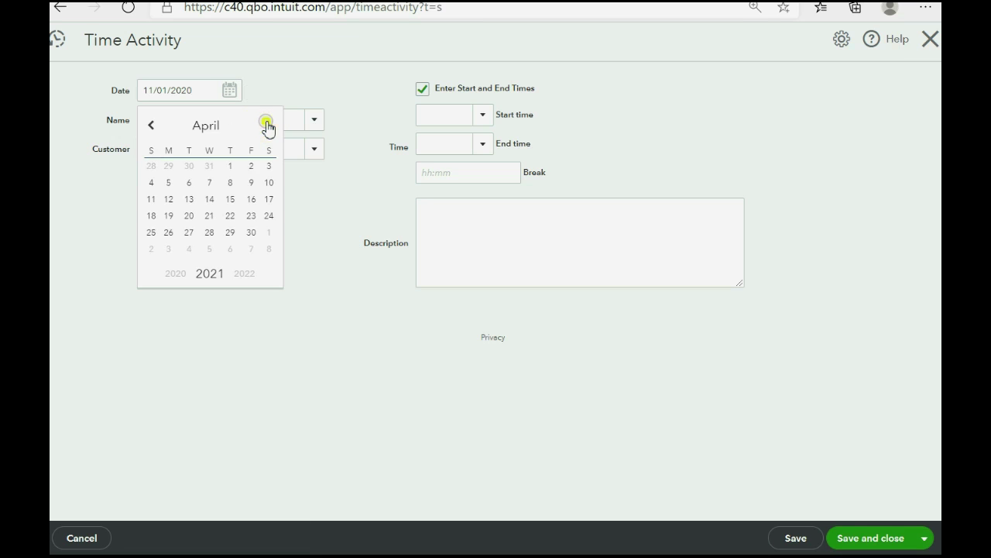
{"action": "left_click", "coordinate": [266, 124]}
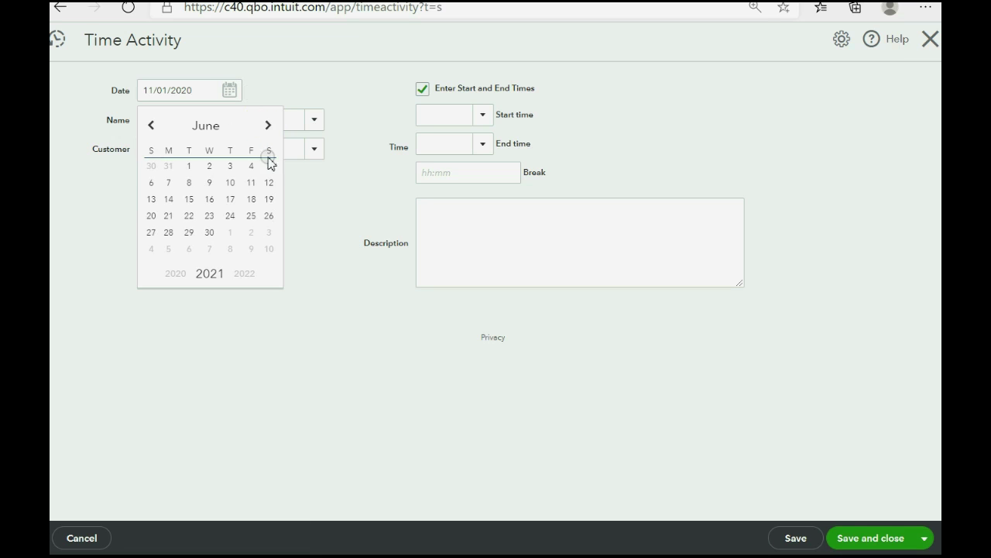
{"action": "left_click", "coordinate": [169, 183]}
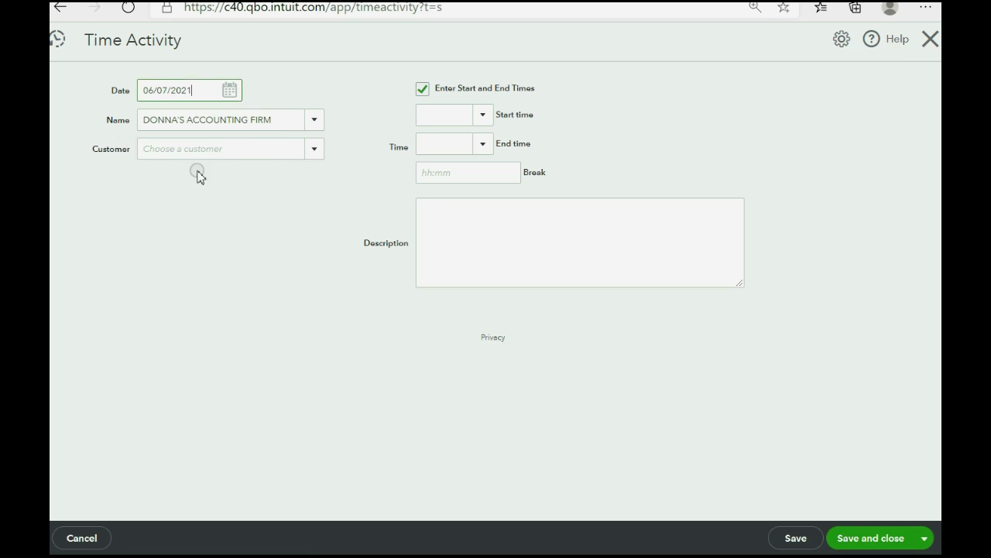
{"action": "left_click", "coordinate": [312, 122]}
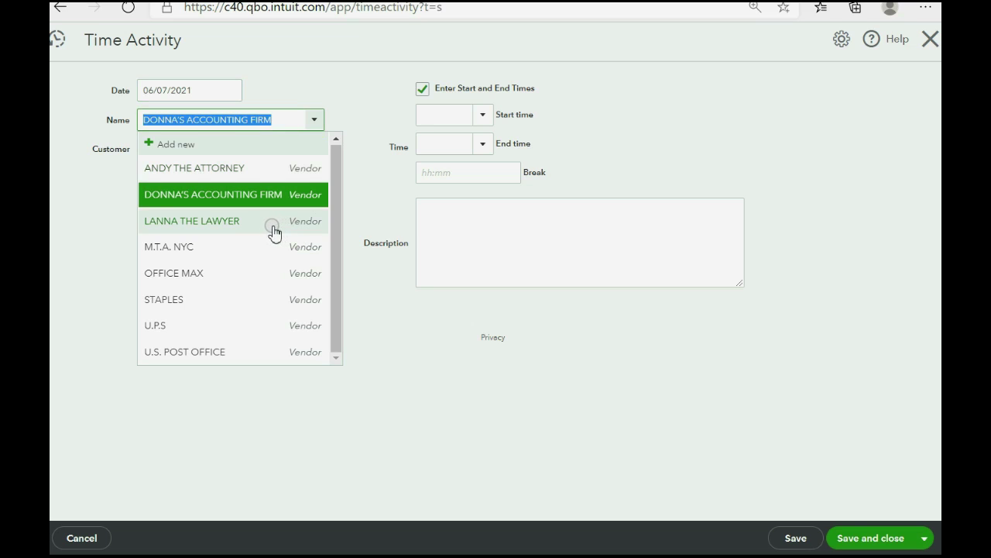
{"action": "left_click", "coordinate": [266, 224]}
{"action": "left_click", "coordinate": [314, 151]}
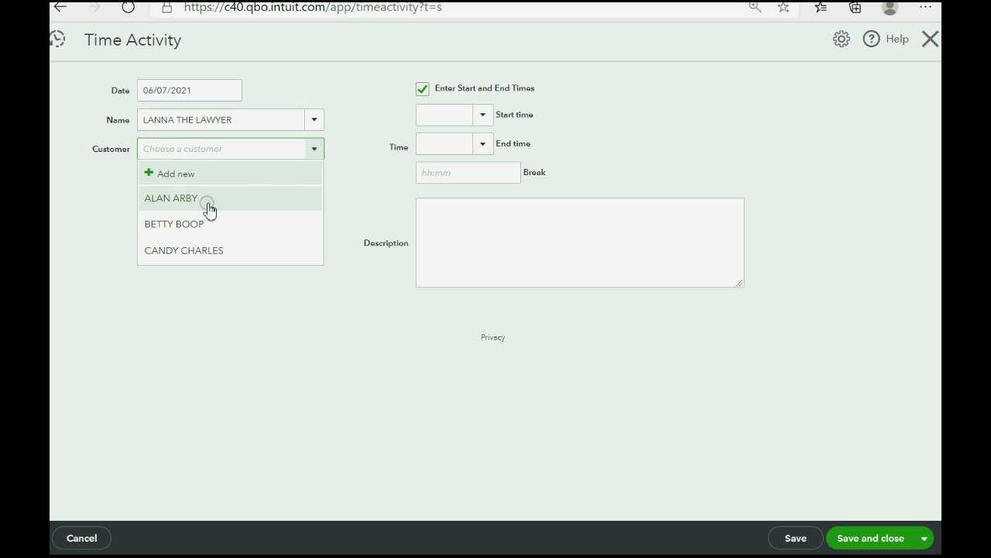
{"action": "left_click", "coordinate": [206, 204]}
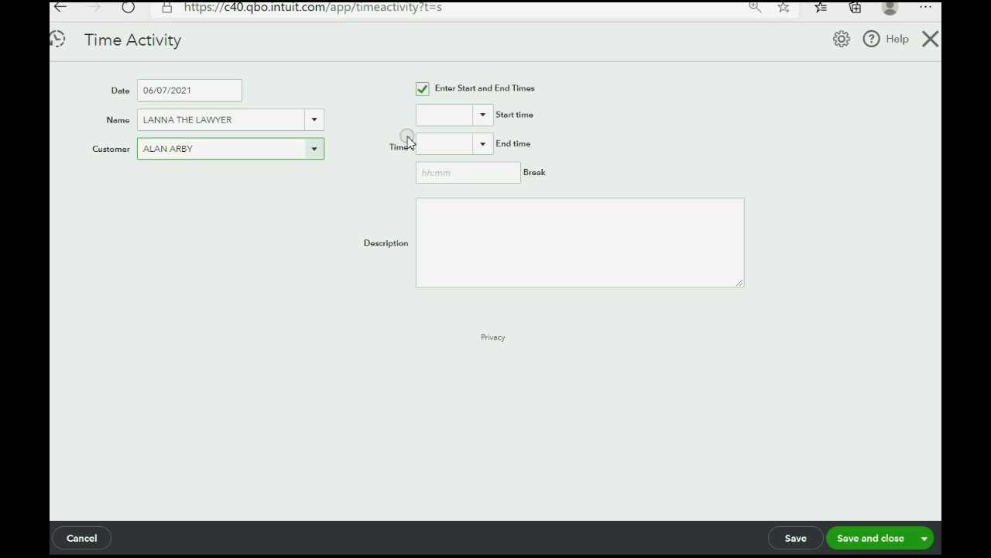
Enter a single total time of 5 hours instead of start/end times, then save and close
{"action": "left_click", "coordinate": [422, 90]}
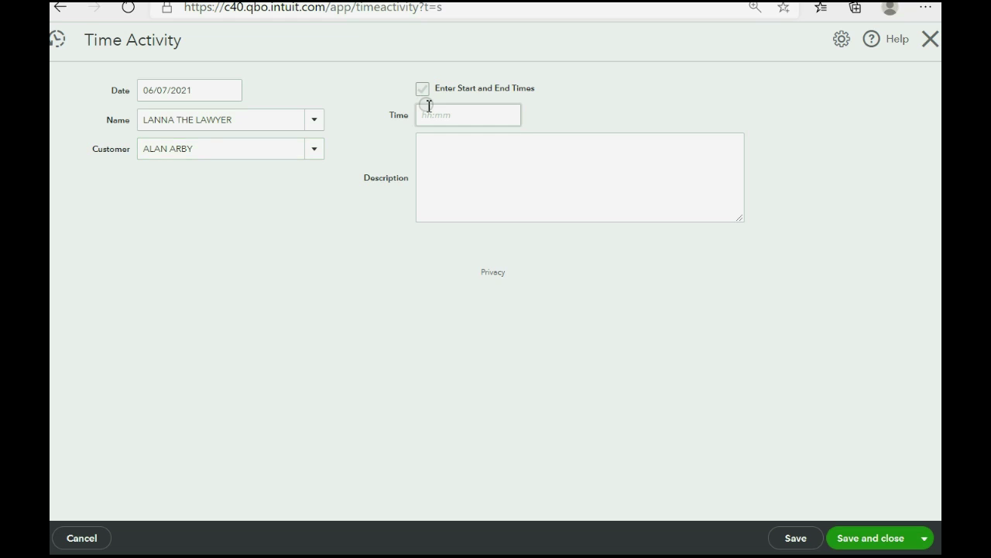
{"action": "left_click", "coordinate": [430, 115]}
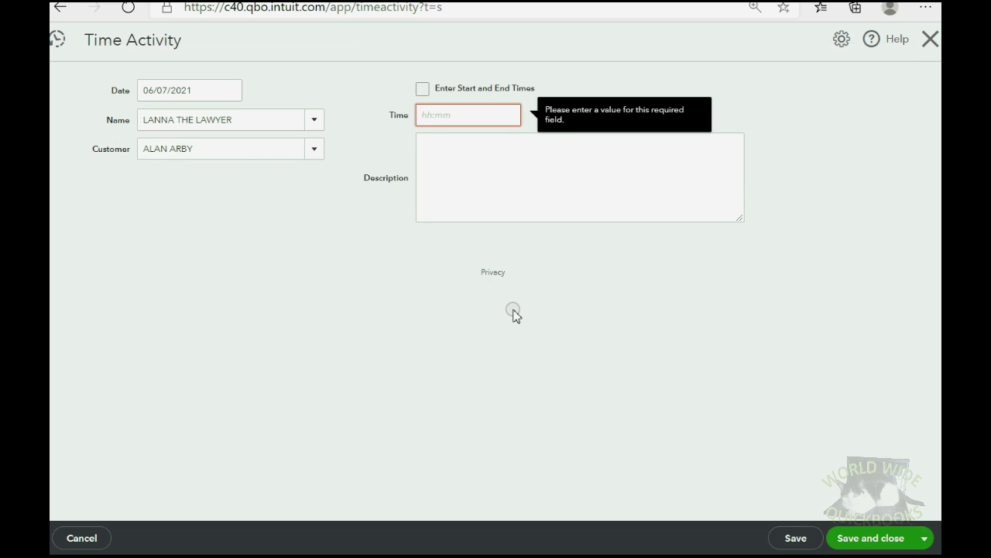
{"action": "type", "text": "5"}
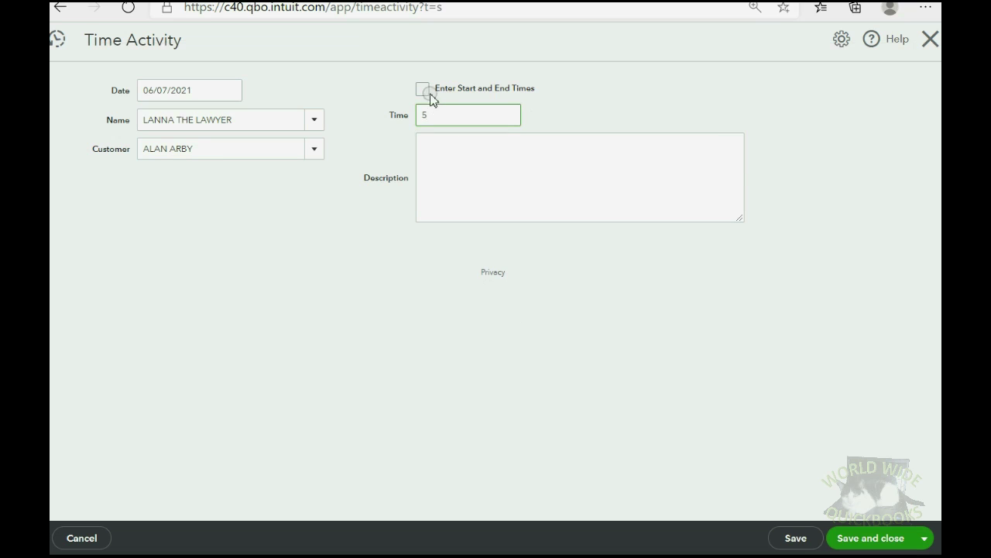
{"action": "left_click", "coordinate": [423, 89]}
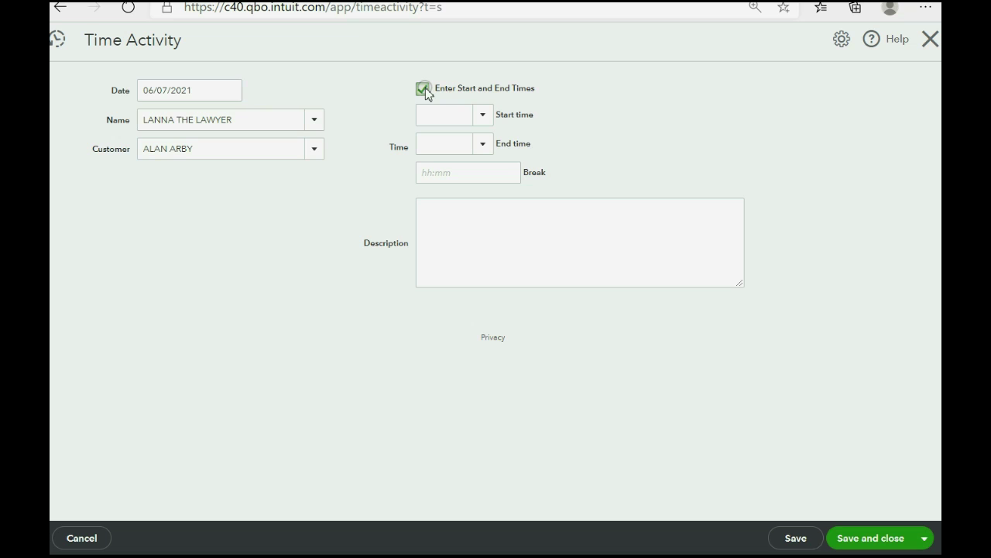
{"action": "left_click", "coordinate": [466, 170]}
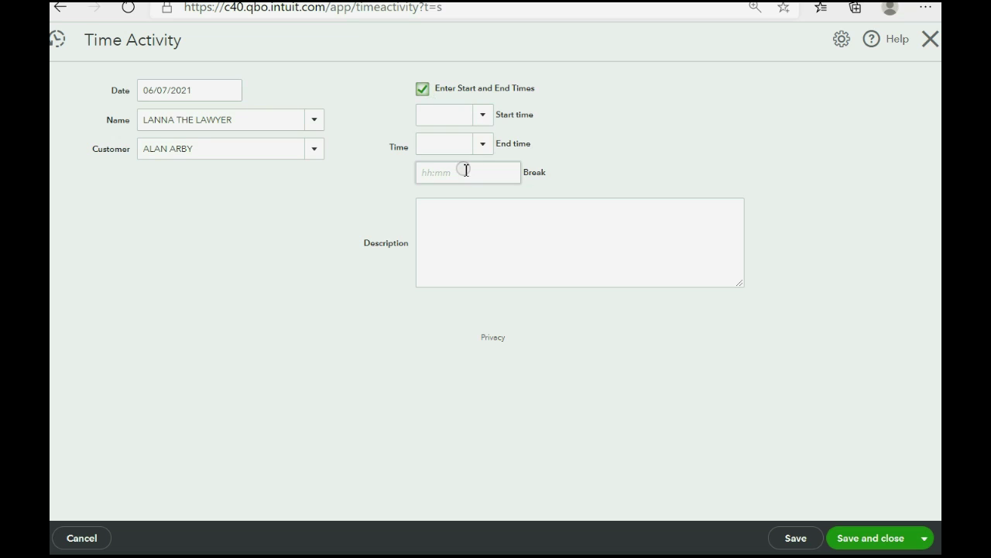
{"action": "left_click", "coordinate": [423, 90]}
{"action": "left_click", "coordinate": [435, 114]}
{"action": "left_click", "coordinate": [454, 172]}
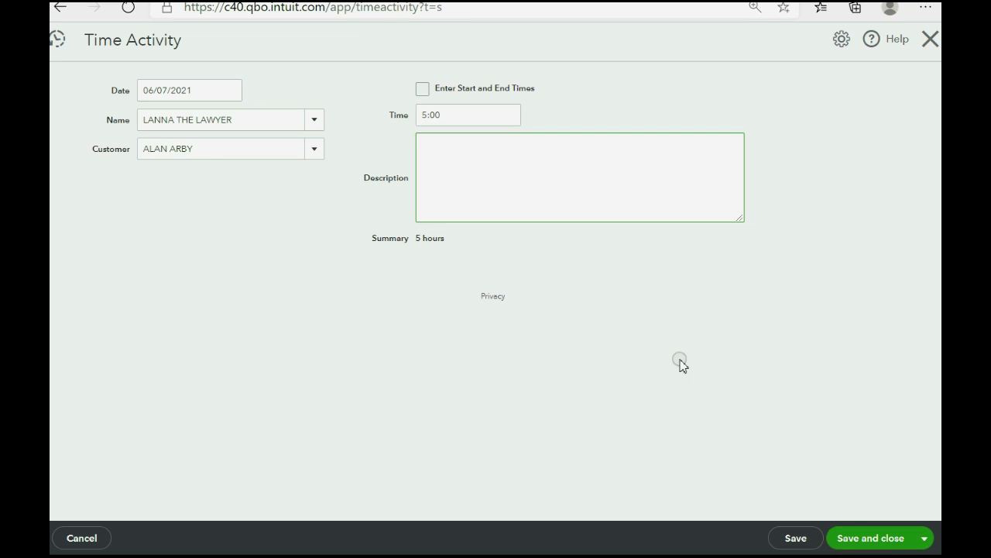
{"action": "left_click", "coordinate": [858, 537]}
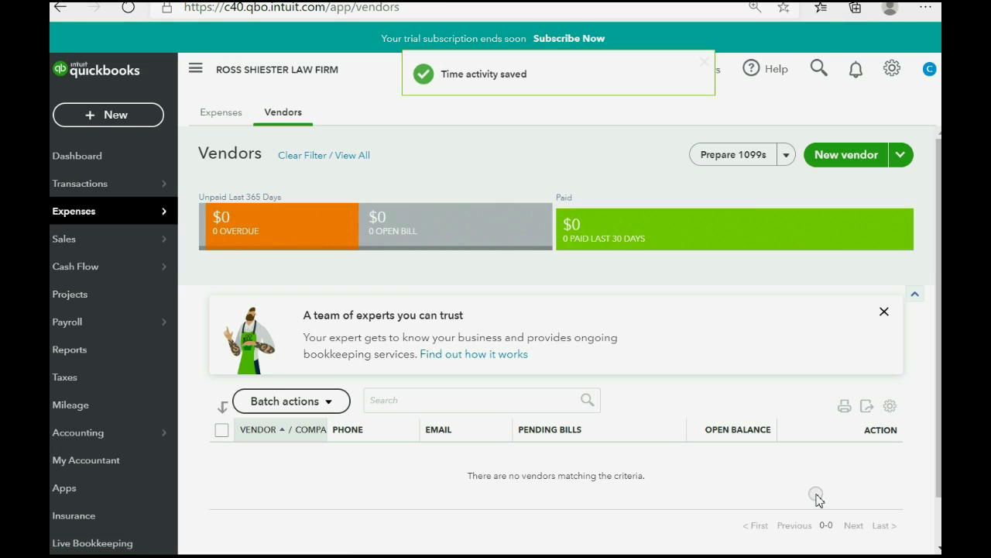
Open the custom Time Activities by Employee Detail report and LANNA THE LAWYER's 06/07/2021 entry
{"action": "left_click", "coordinate": [89, 352]}
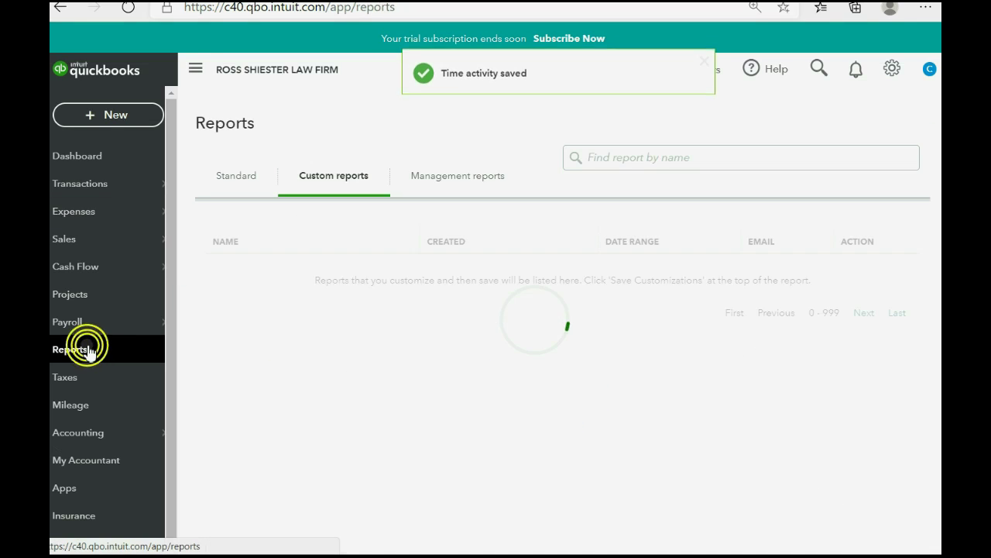
{"action": "scroll", "coordinate": [306, 432], "scroll_direction": "down", "scroll_amount": 1}
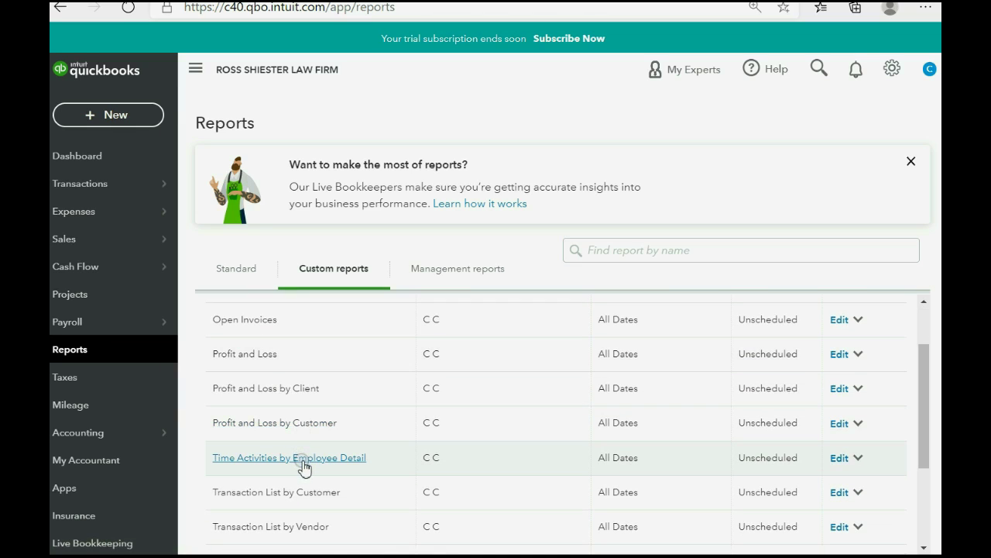
{"action": "left_click", "coordinate": [303, 465]}
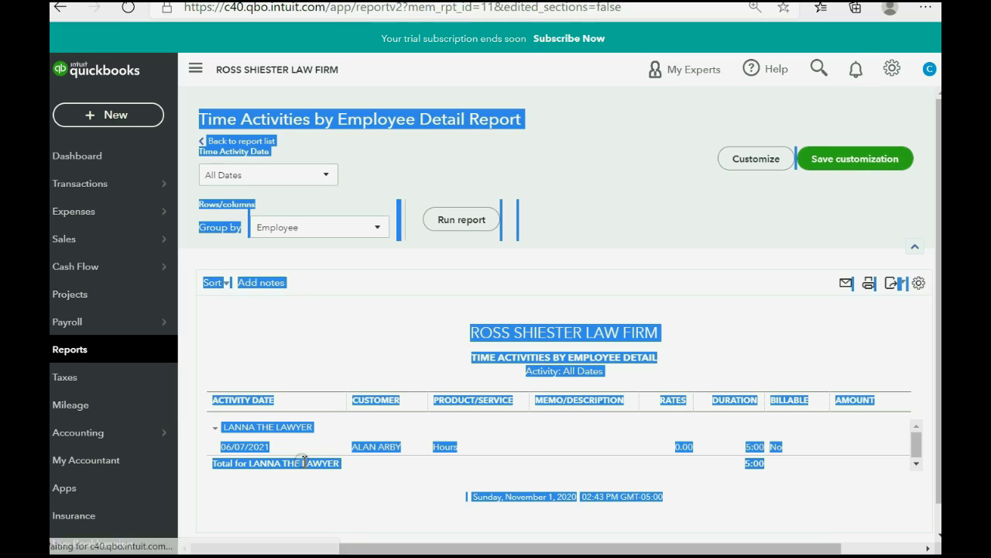
{"action": "left_click", "coordinate": [343, 360]}
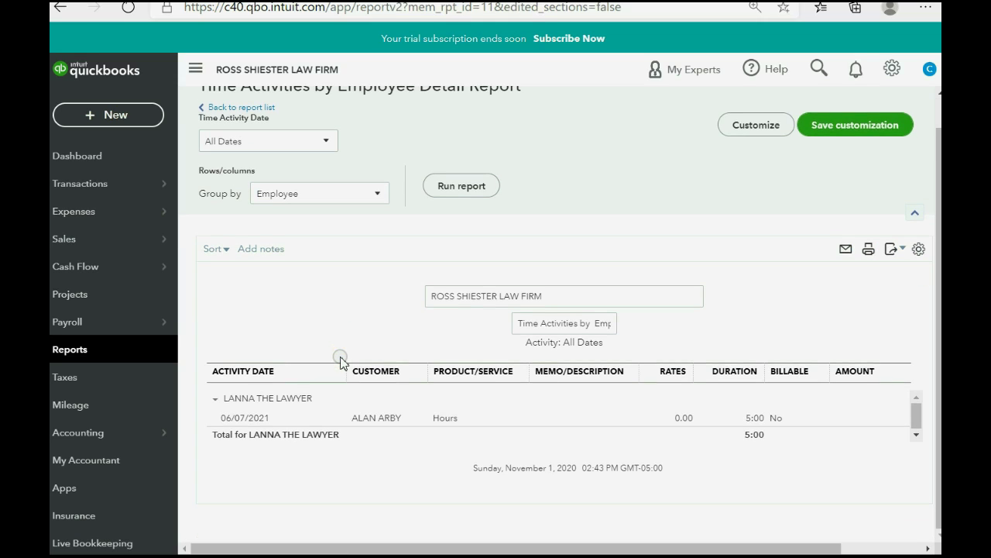
{"action": "scroll", "coordinate": [340, 361], "scroll_direction": "down", "scroll_amount": 1}
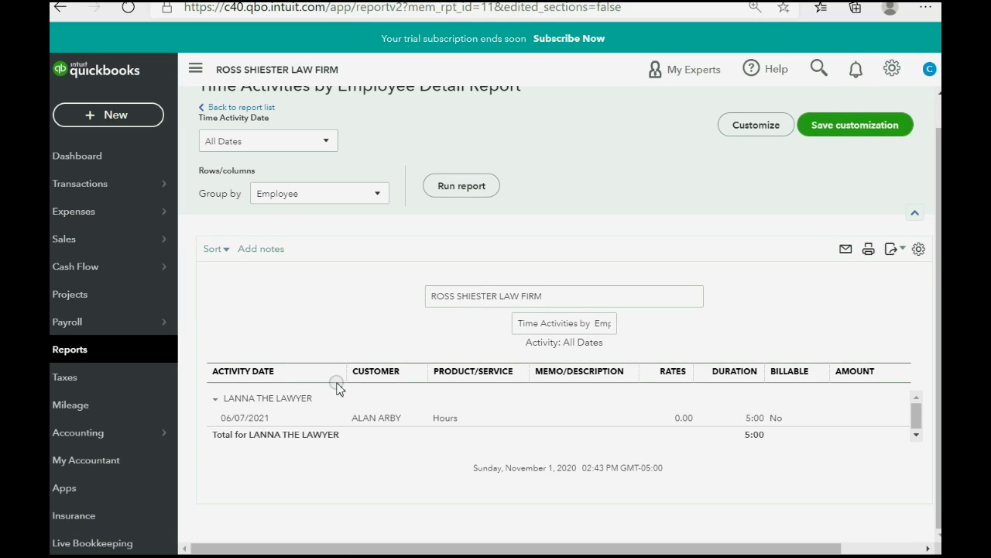
{"action": "left_click", "coordinate": [215, 399]}
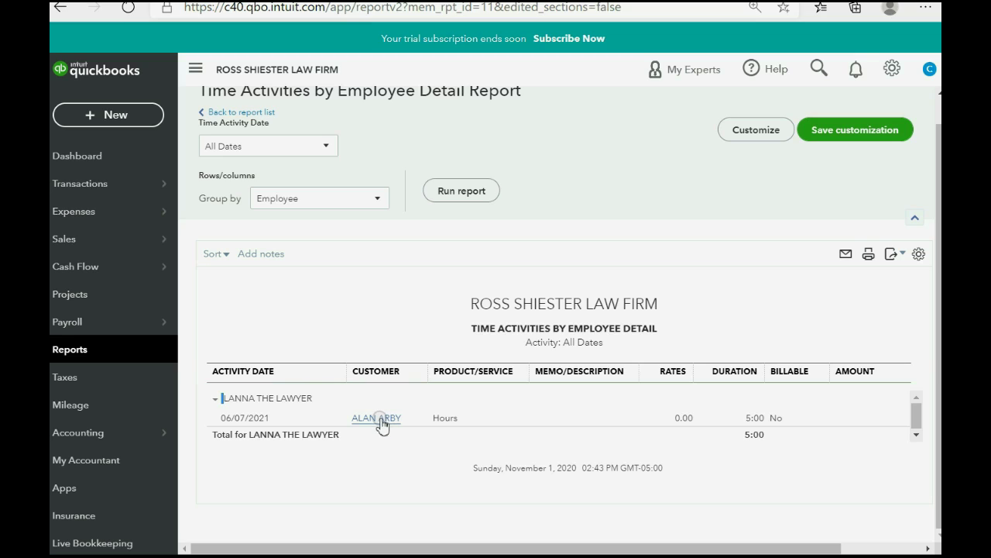
{"action": "left_click", "coordinate": [252, 428]}
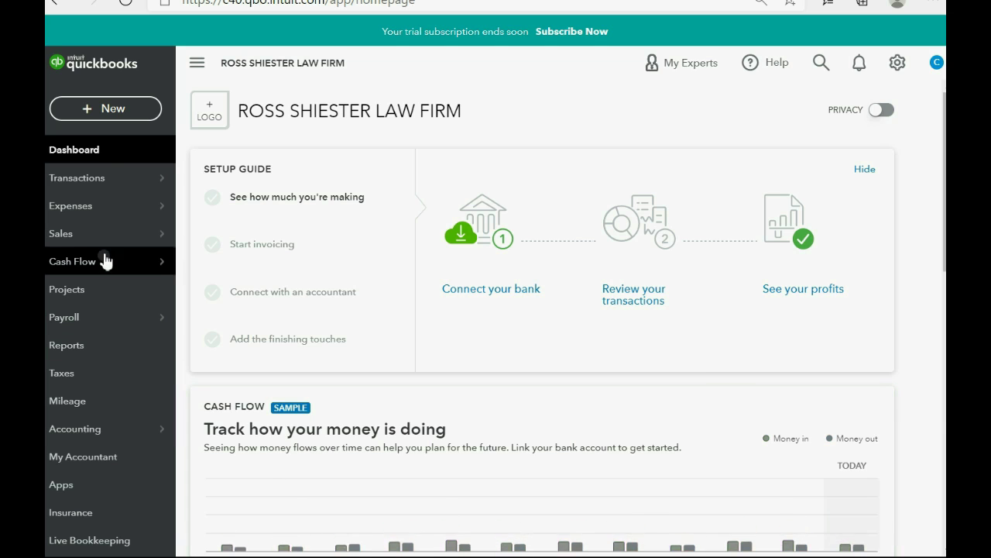
Open a blank Weekly timesheet, glancing at row 1's customer list without choosing one
{"action": "left_click", "coordinate": [117, 111]}
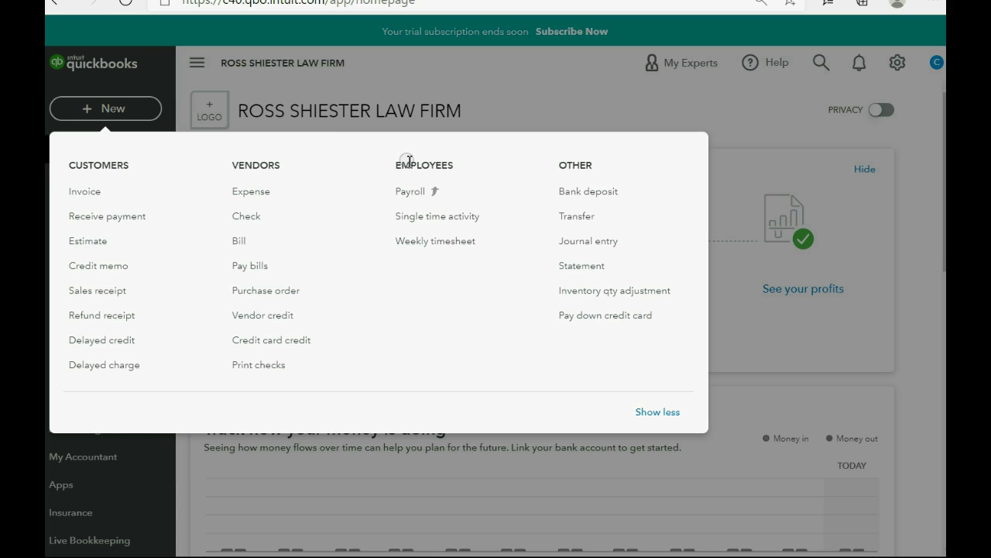
{"action": "left_click", "coordinate": [419, 245]}
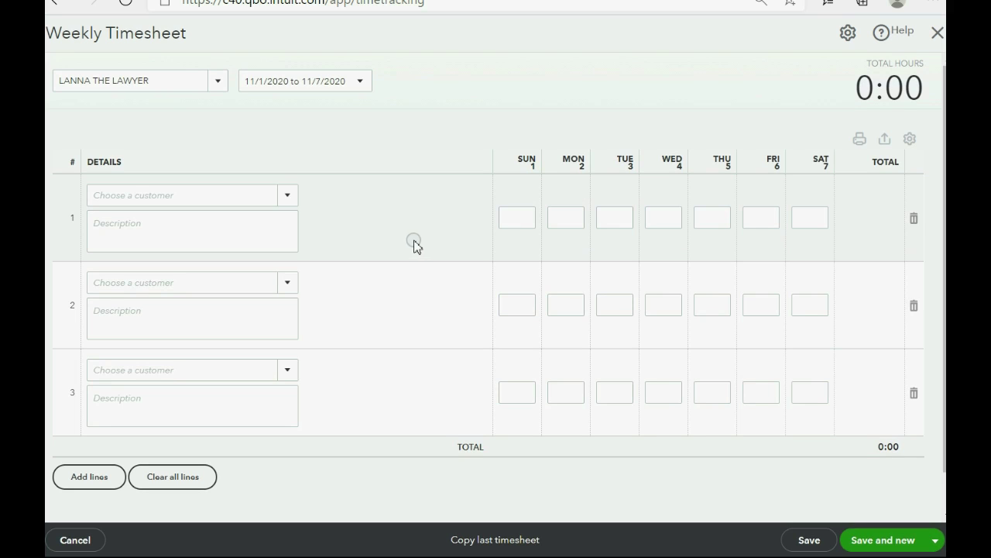
{"action": "left_click", "coordinate": [295, 199]}
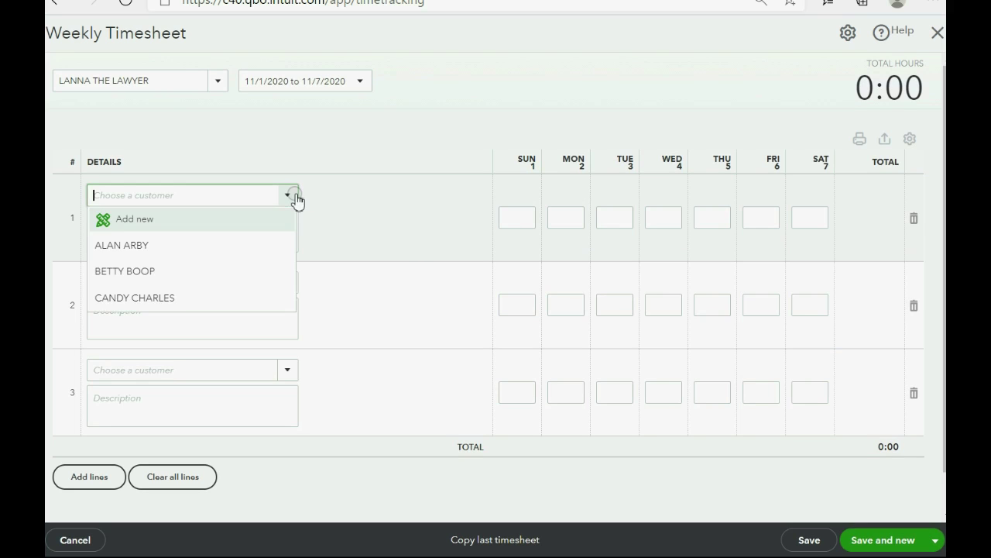
{"action": "left_click", "coordinate": [255, 228]}
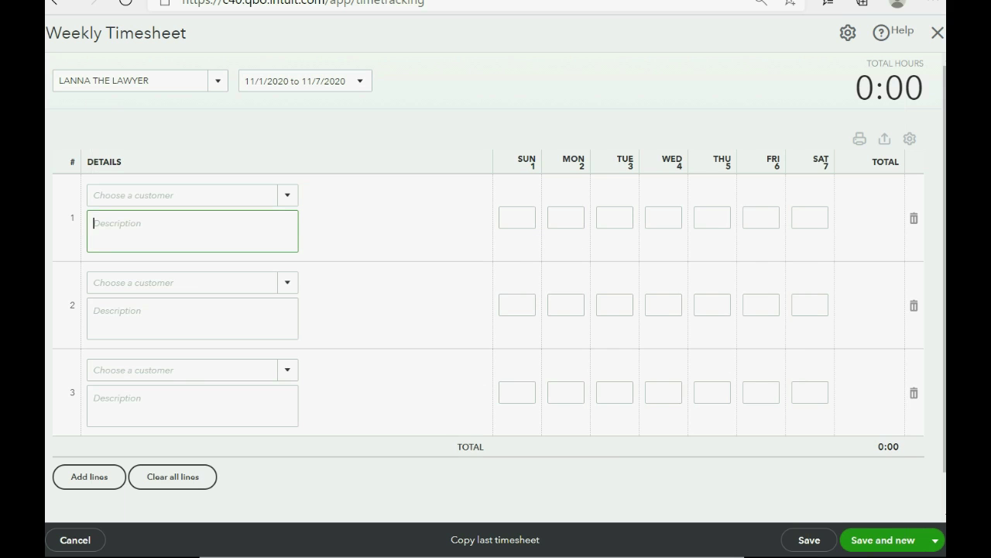
Set the timesheet to ANDY THE ATTORNEY for the week 6/13/2021 to 6/19/2021
{"action": "left_click", "coordinate": [216, 81]}
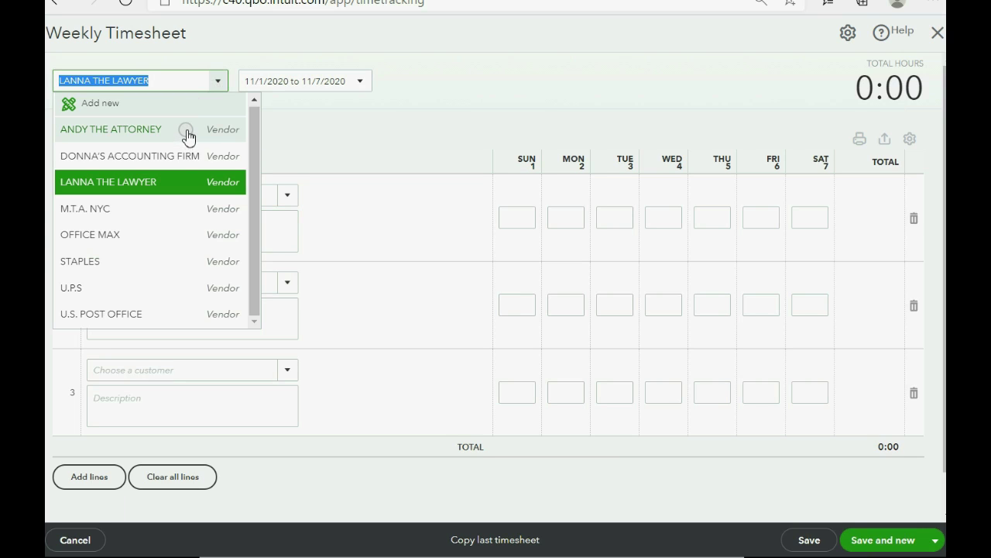
{"action": "left_click", "coordinate": [187, 138]}
{"action": "left_click", "coordinate": [362, 85]}
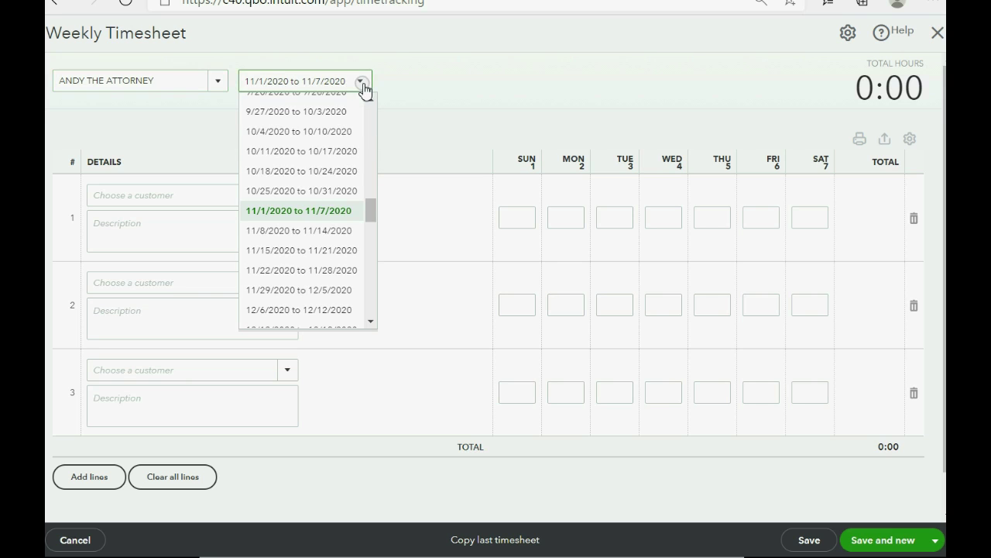
{"action": "scroll", "coordinate": [331, 165], "scroll_direction": "down", "scroll_amount": 1}
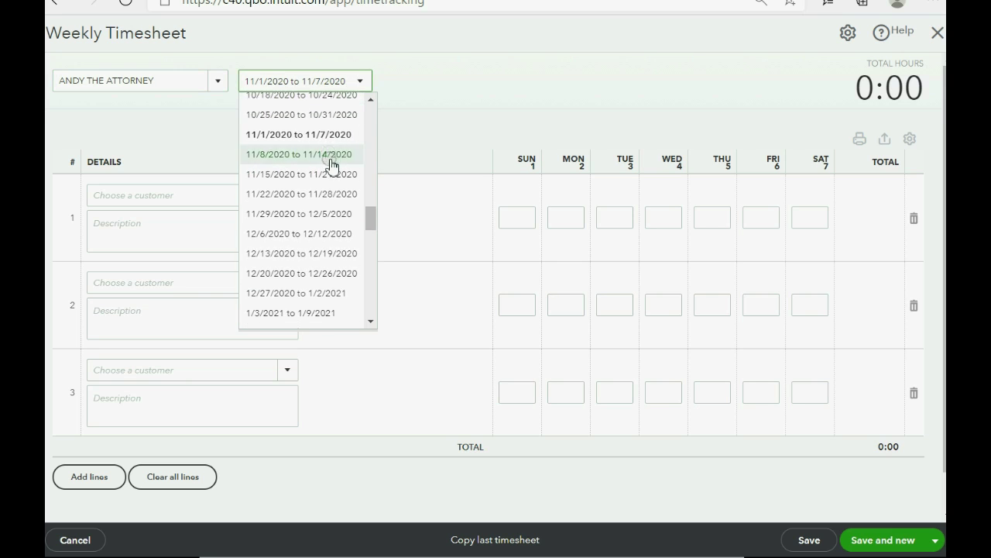
{"action": "scroll", "coordinate": [331, 166], "scroll_direction": "down", "scroll_amount": 1}
{"action": "scroll", "coordinate": [331, 166], "scroll_direction": "down", "scroll_amount": 2}
{"action": "scroll", "coordinate": [331, 166], "scroll_direction": "down", "scroll_amount": 1}
{"action": "scroll", "coordinate": [331, 166], "scroll_direction": "down", "scroll_amount": 1}
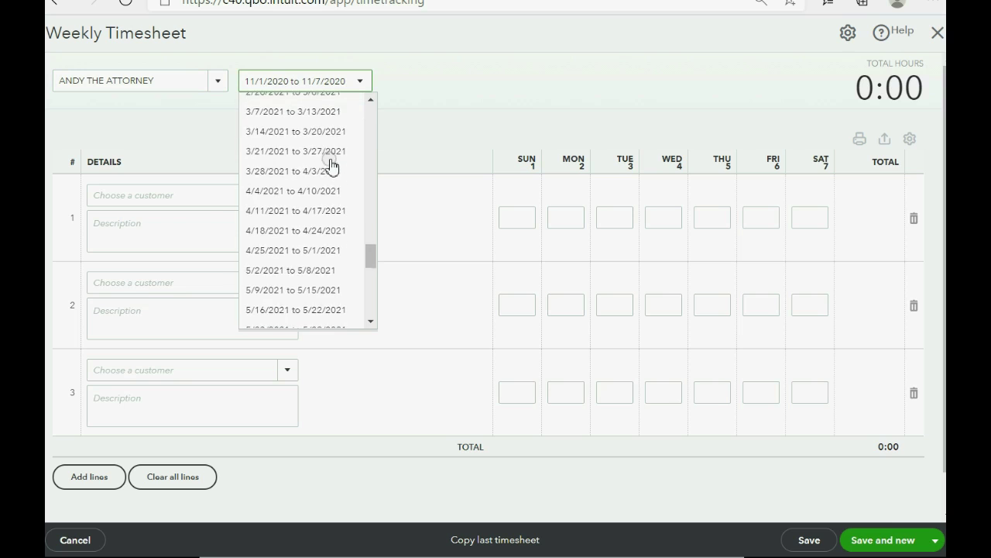
{"action": "scroll", "coordinate": [332, 166], "scroll_direction": "down", "scroll_amount": 2}
{"action": "scroll", "coordinate": [331, 165], "scroll_direction": "down", "scroll_amount": 1}
{"action": "scroll", "coordinate": [331, 166], "scroll_direction": "down", "scroll_amount": 1}
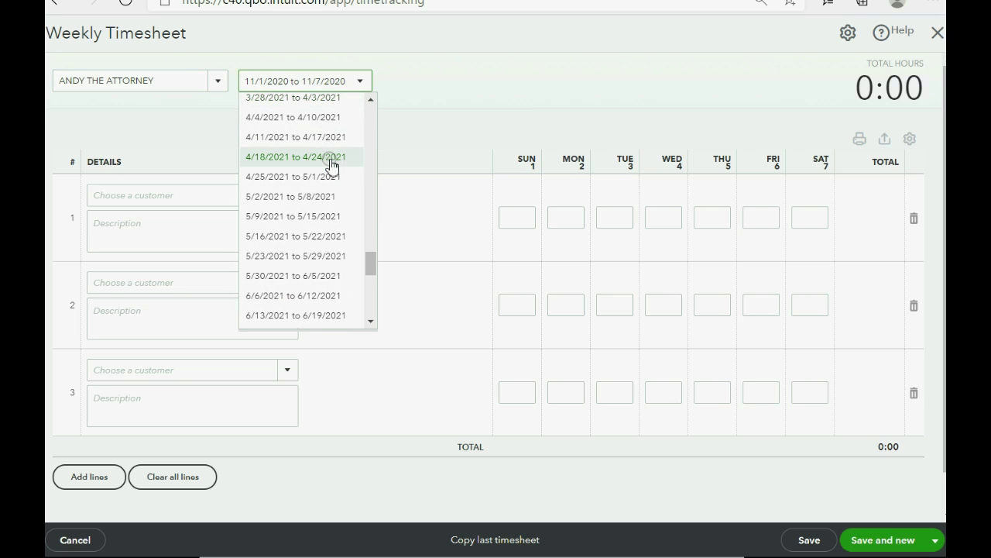
{"action": "scroll", "coordinate": [331, 165], "scroll_direction": "down", "scroll_amount": 1}
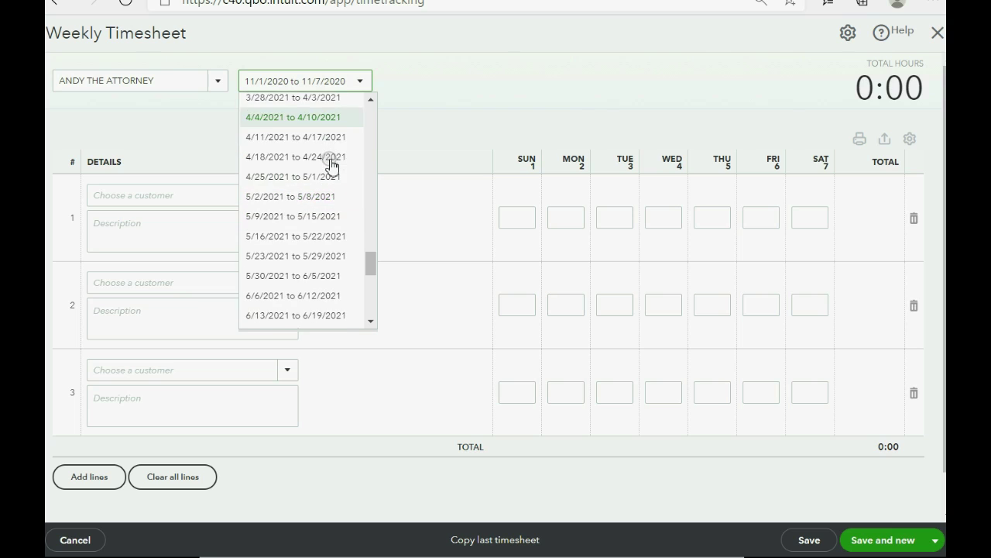
{"action": "scroll", "coordinate": [332, 165], "scroll_direction": "down", "scroll_amount": 1}
{"action": "scroll", "coordinate": [331, 165], "scroll_direction": "down", "scroll_amount": 1}
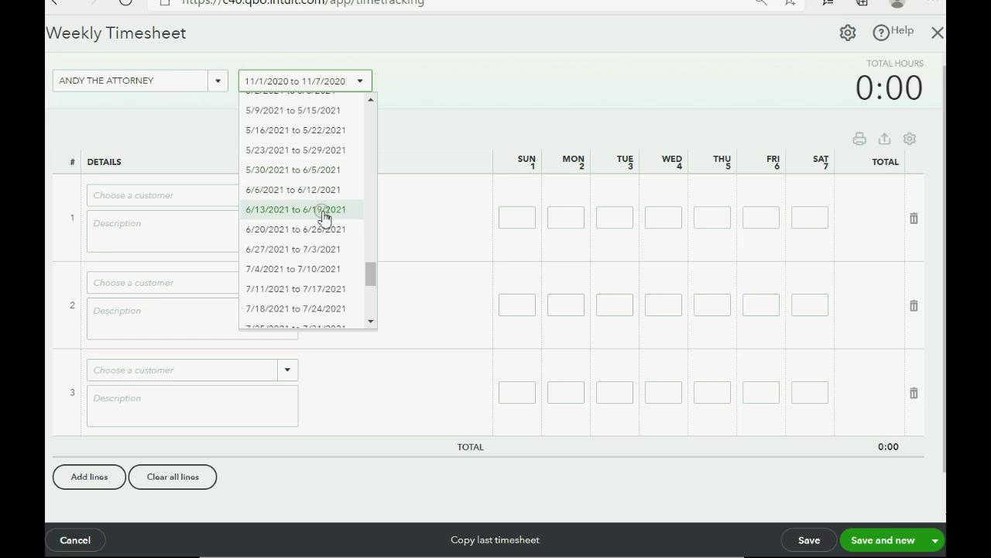
{"action": "left_click", "coordinate": [323, 214]}
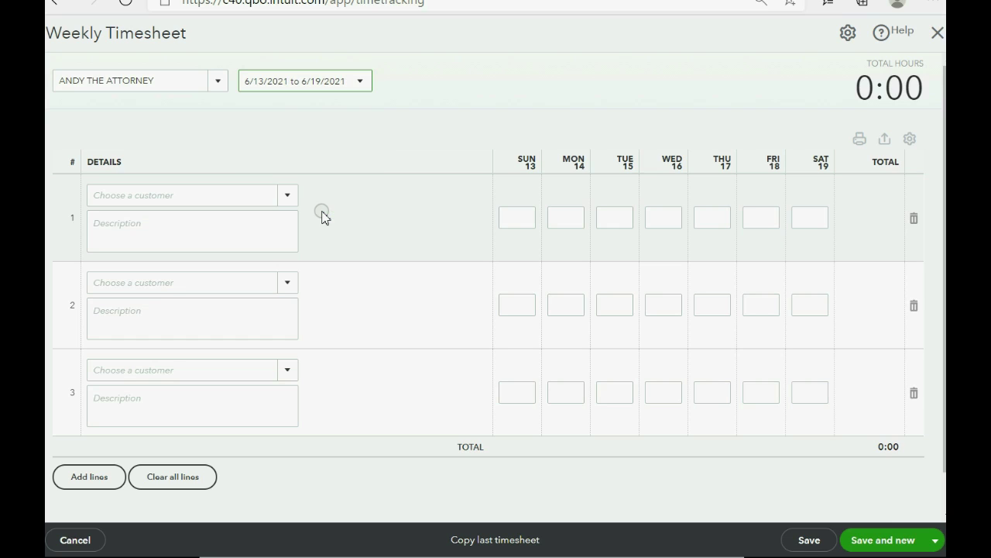
Recheck the employee and week dropdowns, leaving ANDY THE ATTORNEY and 6/13–6/19 unchanged
{"action": "left_click", "coordinate": [219, 81]}
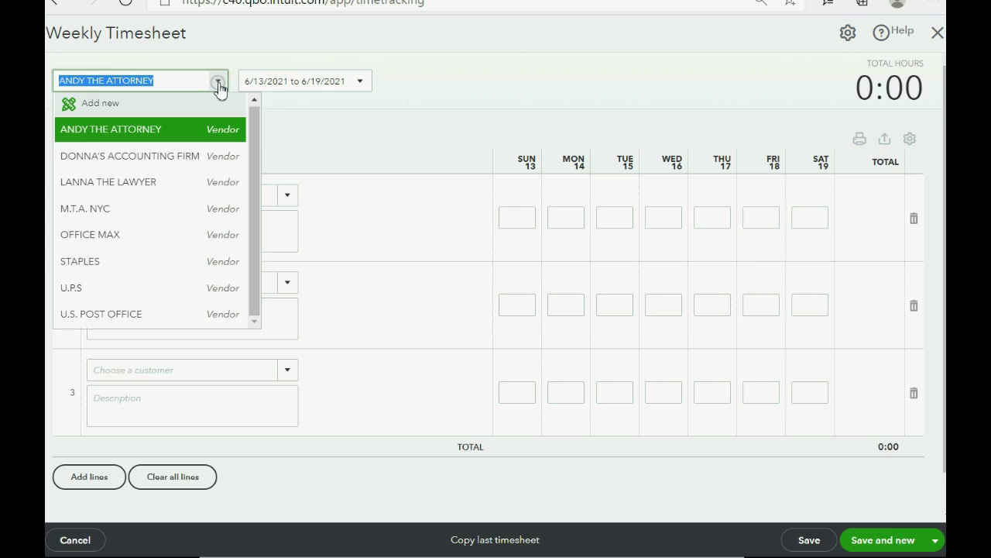
{"action": "left_click", "coordinate": [221, 82]}
{"action": "left_click", "coordinate": [359, 82]}
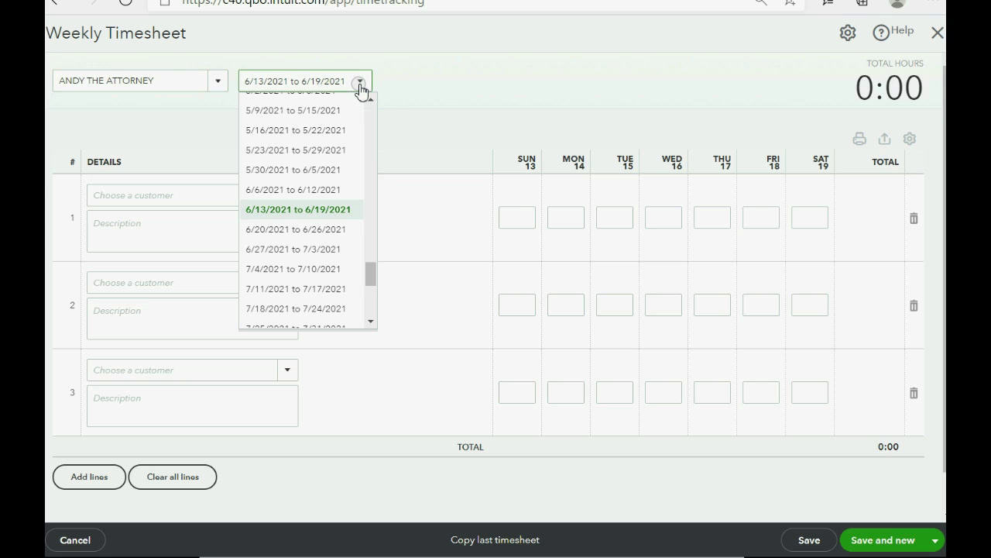
{"action": "left_click", "coordinate": [360, 83]}
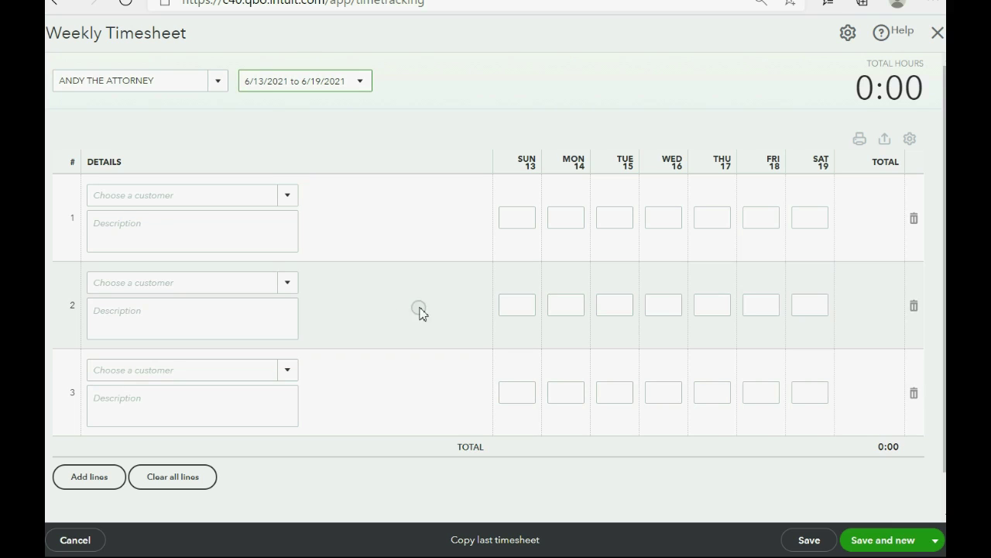
Enter 2 hours on Monday the 14th in row 1 for customer BETTY BOOP
{"action": "left_click", "coordinate": [564, 220]}
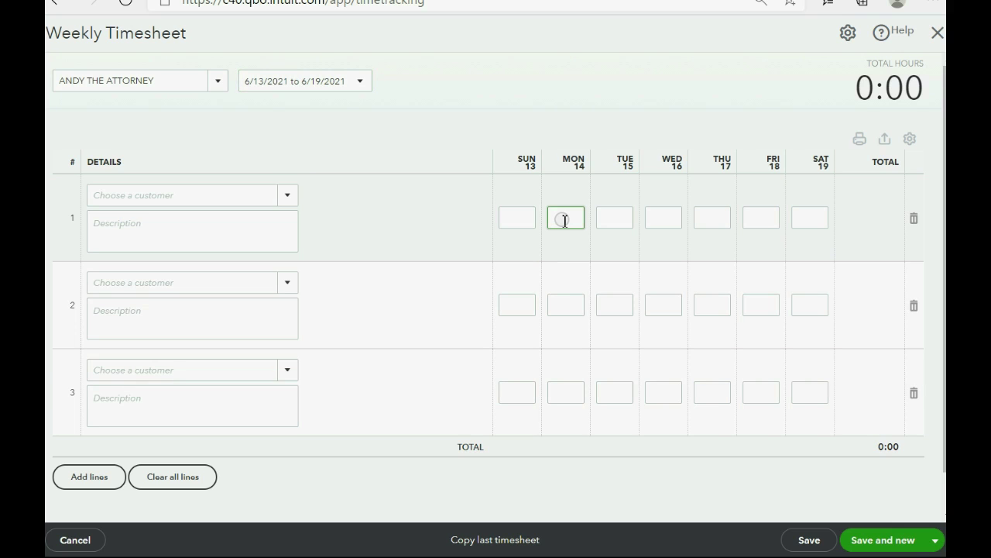
{"action": "type", "text": "2"}
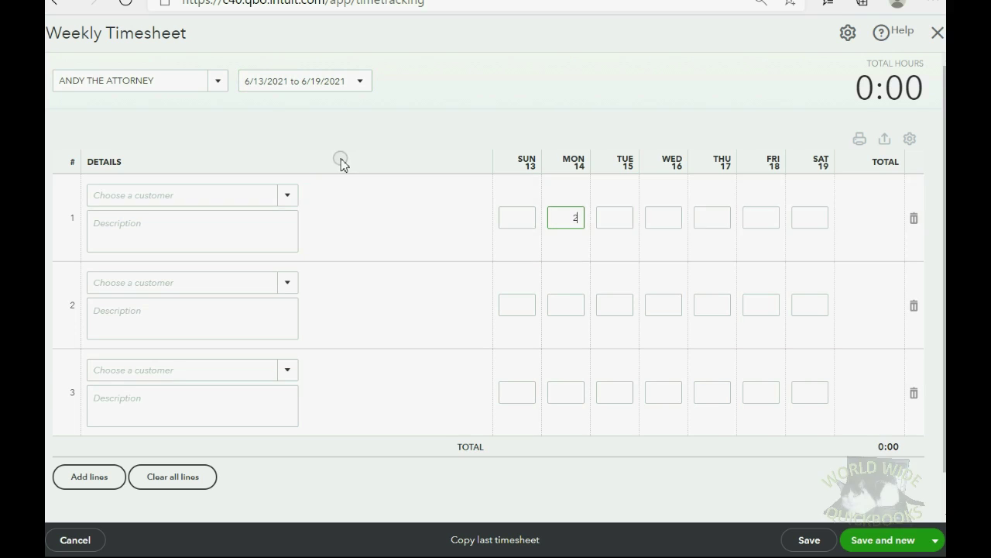
{"action": "left_click", "coordinate": [289, 196]}
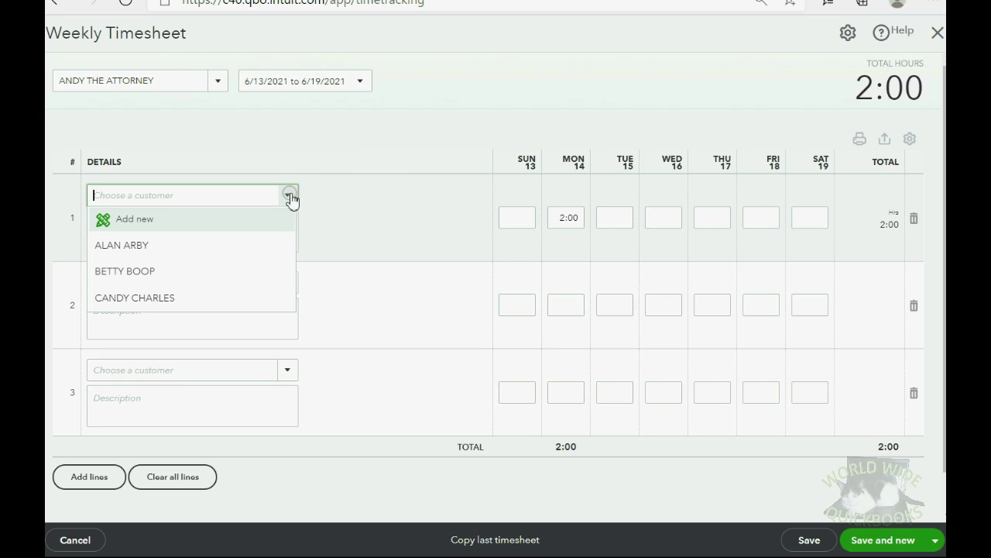
{"action": "left_click", "coordinate": [249, 268]}
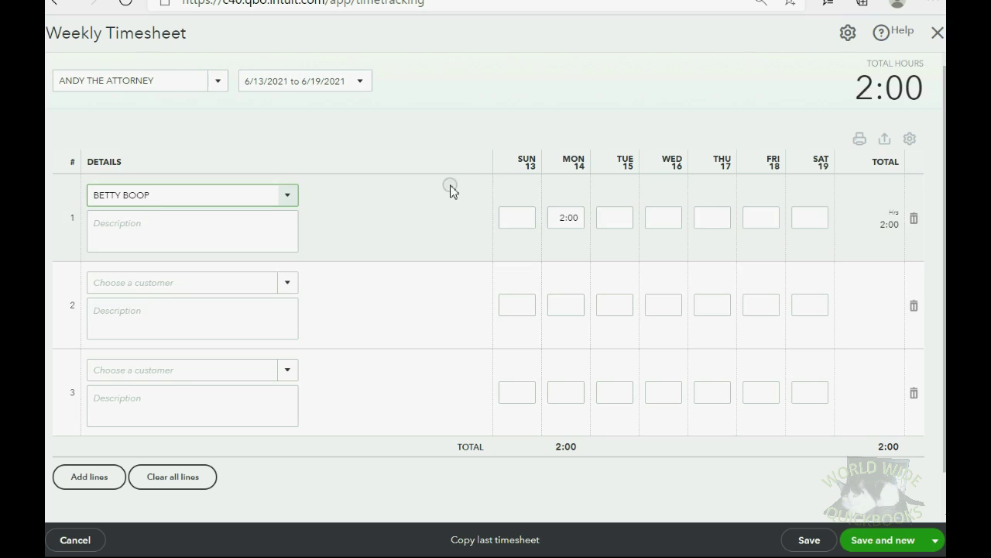
{"action": "left_click", "coordinate": [551, 287]}
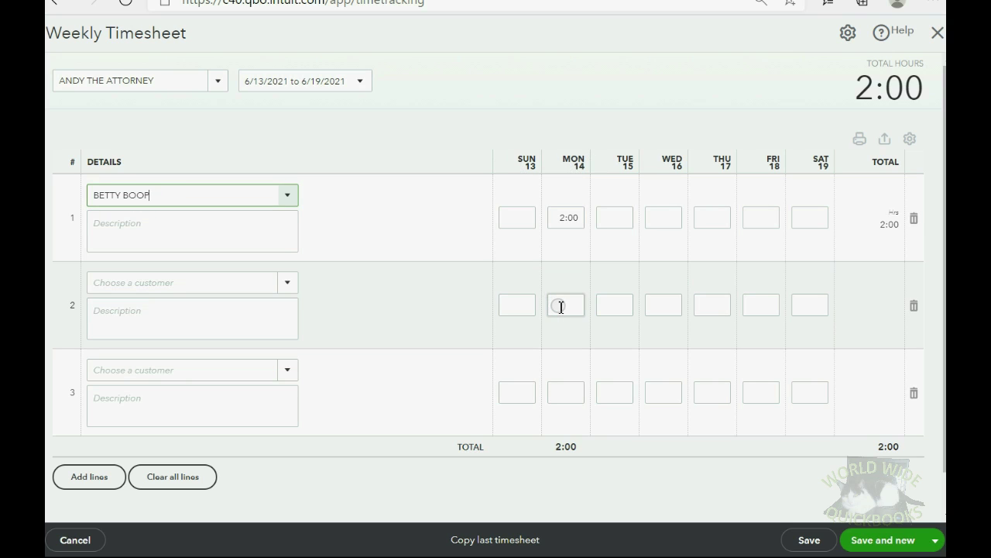
{"action": "left_click", "coordinate": [565, 304]}
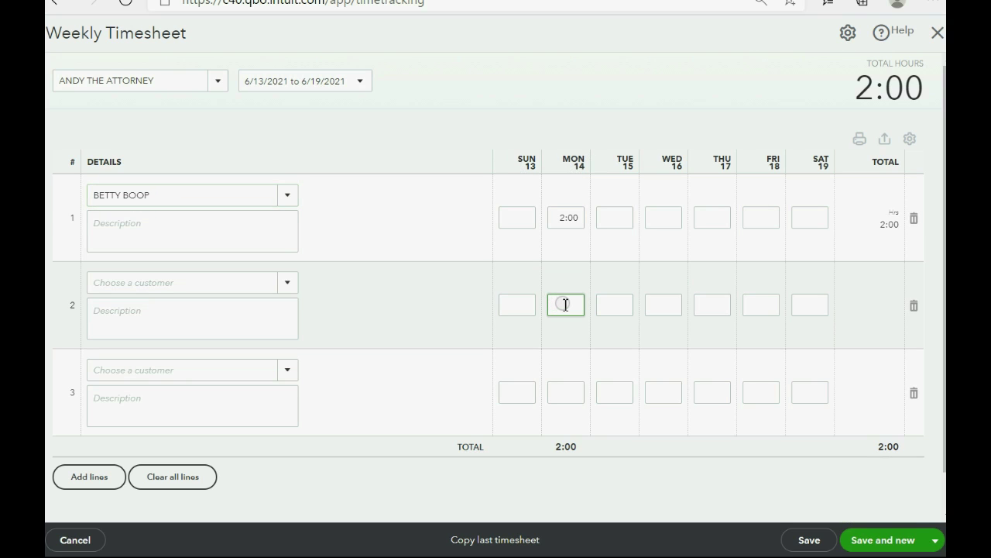
{"action": "type", "text": "3"}
{"action": "left_click", "coordinate": [277, 277]}
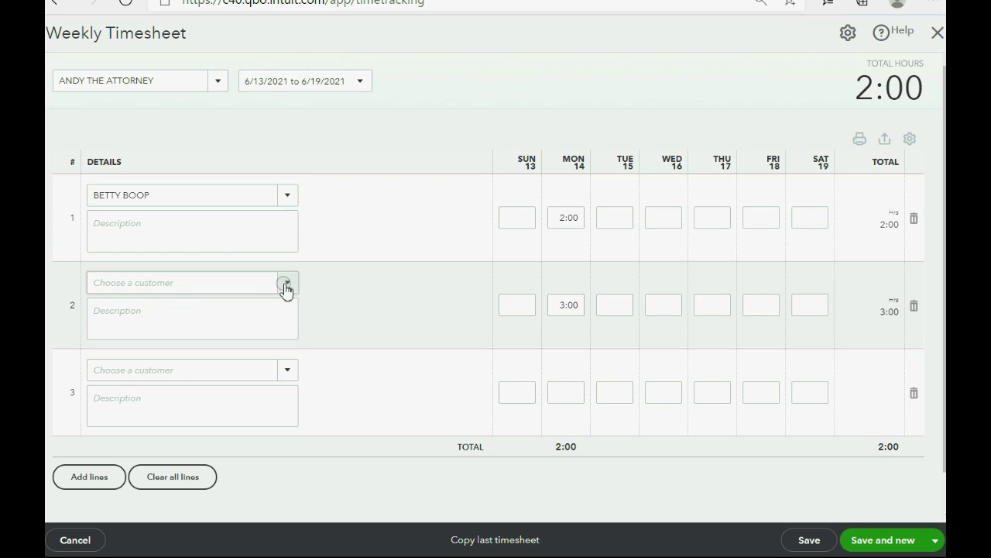
{"action": "left_click", "coordinate": [286, 285]}
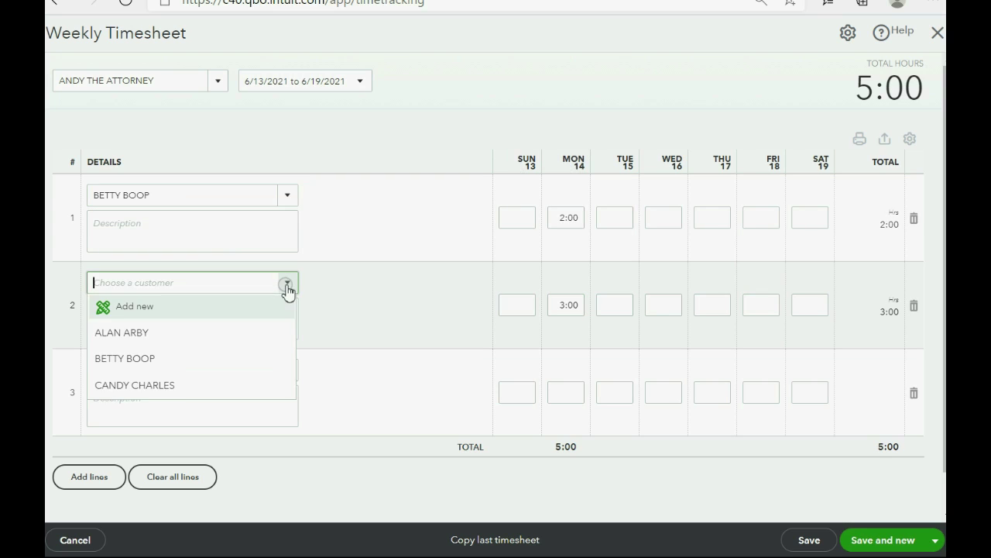
{"action": "left_click", "coordinate": [239, 331]}
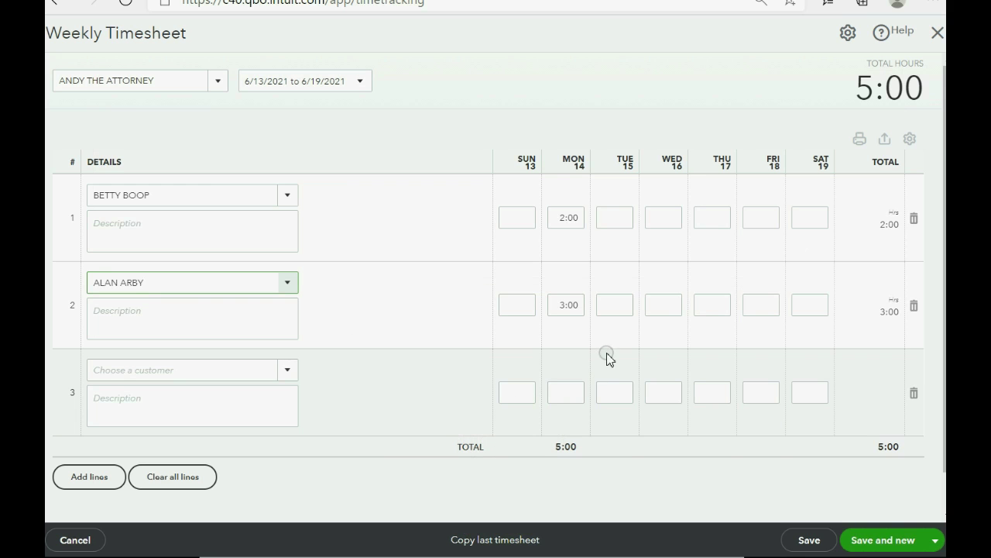
Enter Wednesday hours: 3 for ALAN ARBY and 1 for BETTY BOOP
{"action": "left_click", "coordinate": [654, 314]}
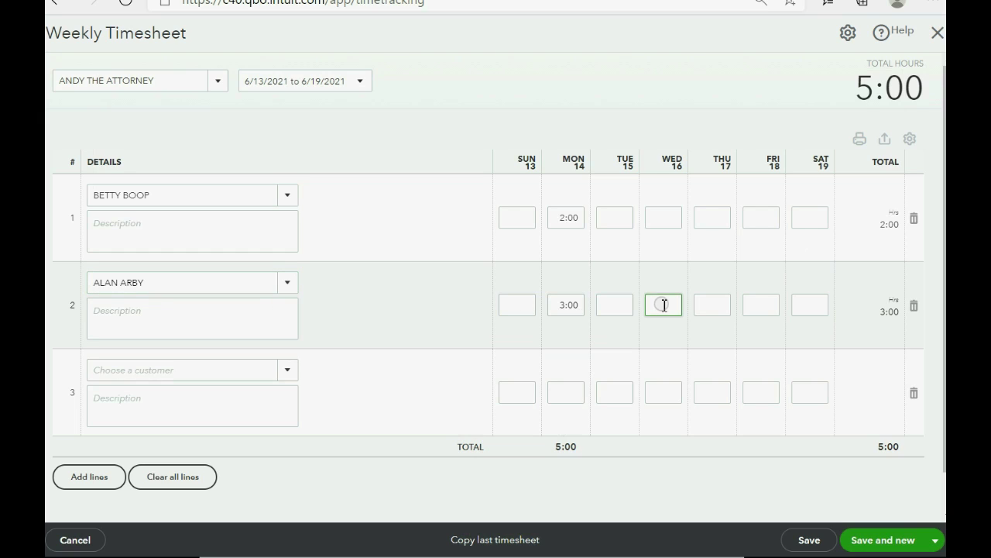
{"action": "type", "text": "3:00"}
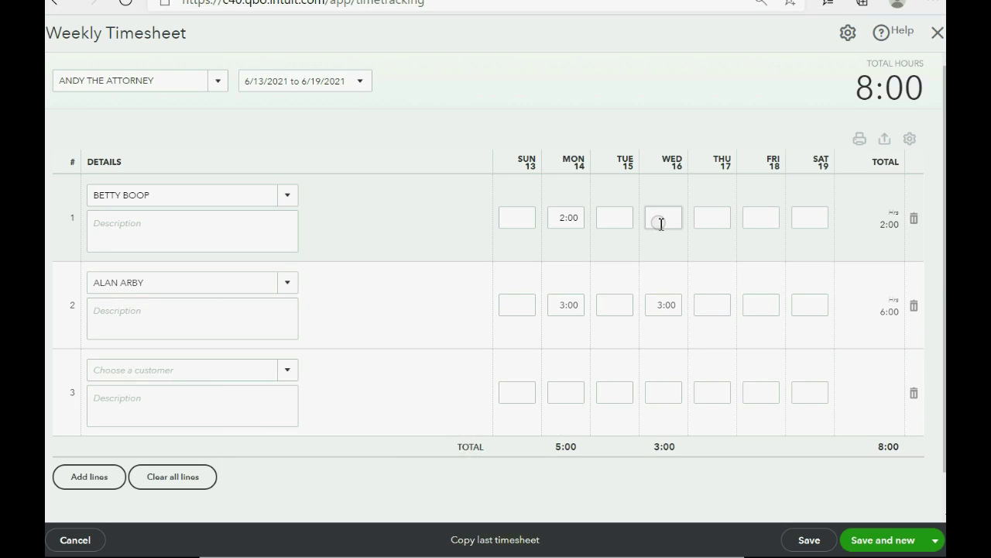
{"action": "type", "text": "1"}
{"action": "key", "text": "Tab"}
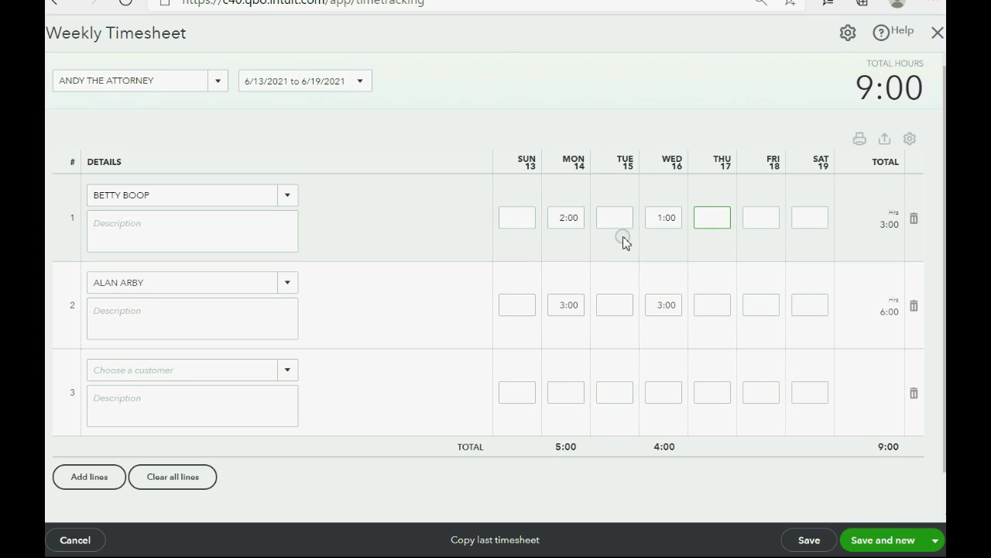
Enter 4 Friday hours each for BETTY BOOP and ALAN ARBY, totaling 17:00
{"action": "left_click", "coordinate": [771, 217]}
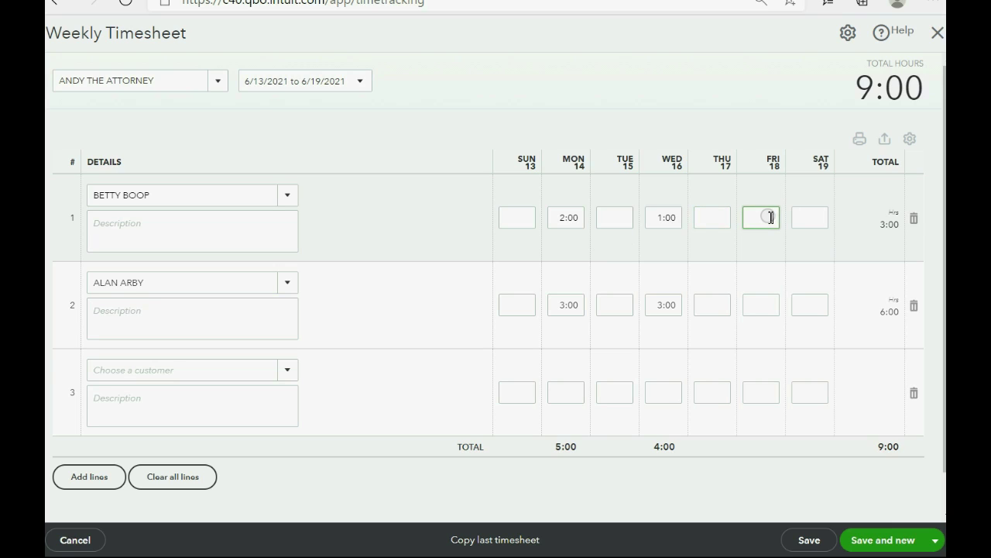
{"action": "type", "text": "4"}
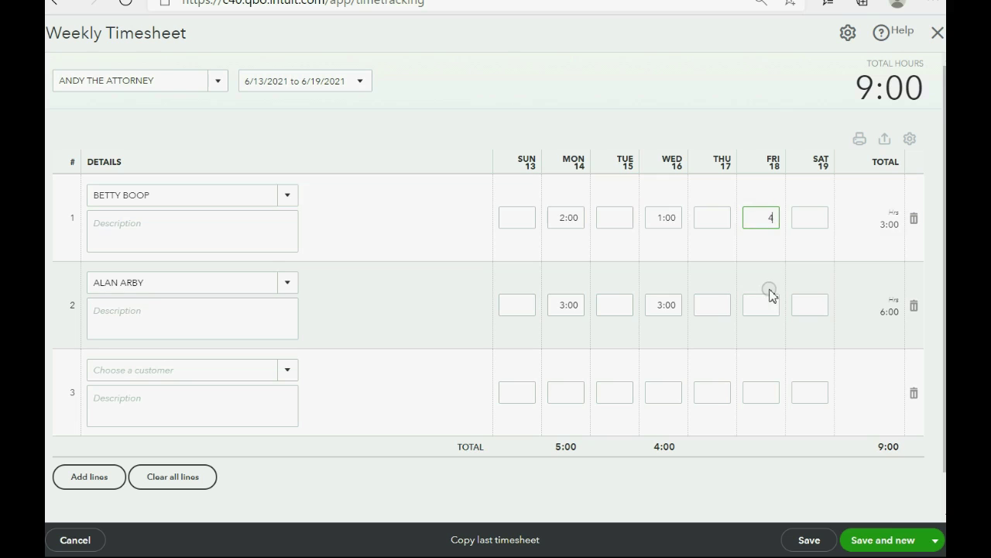
{"action": "left_click", "coordinate": [769, 306]}
{"action": "type", "text": "4"}
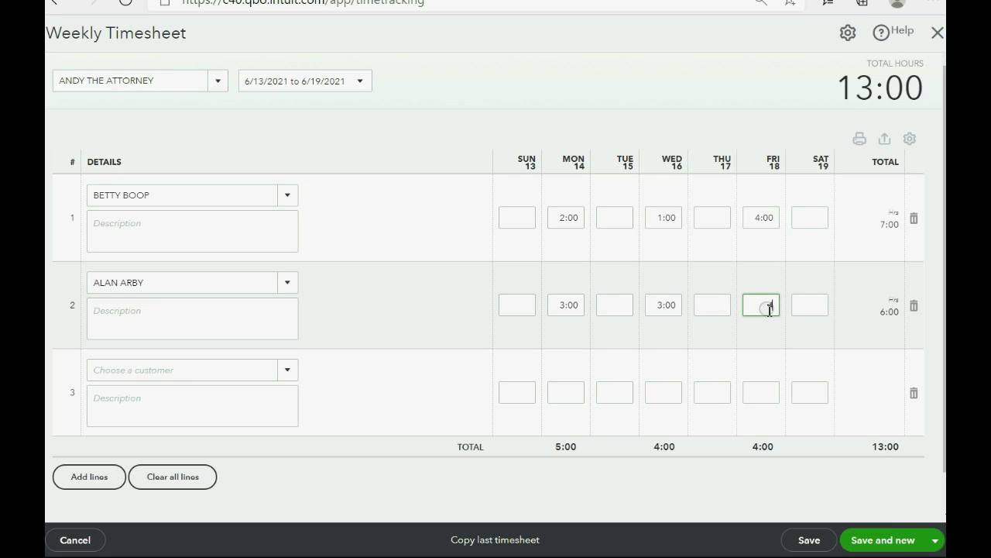
{"action": "key", "text": "Tab"}
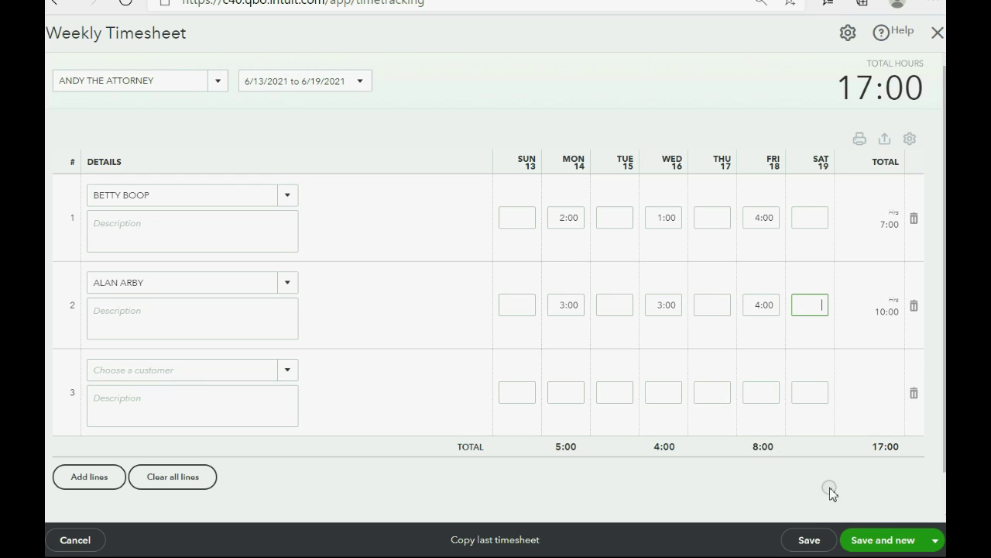
{"action": "left_click", "coordinate": [935, 540]}
Save and close the timesheet, then run the Time Activities by Employee Detail report
{"action": "left_click", "coordinate": [874, 516]}
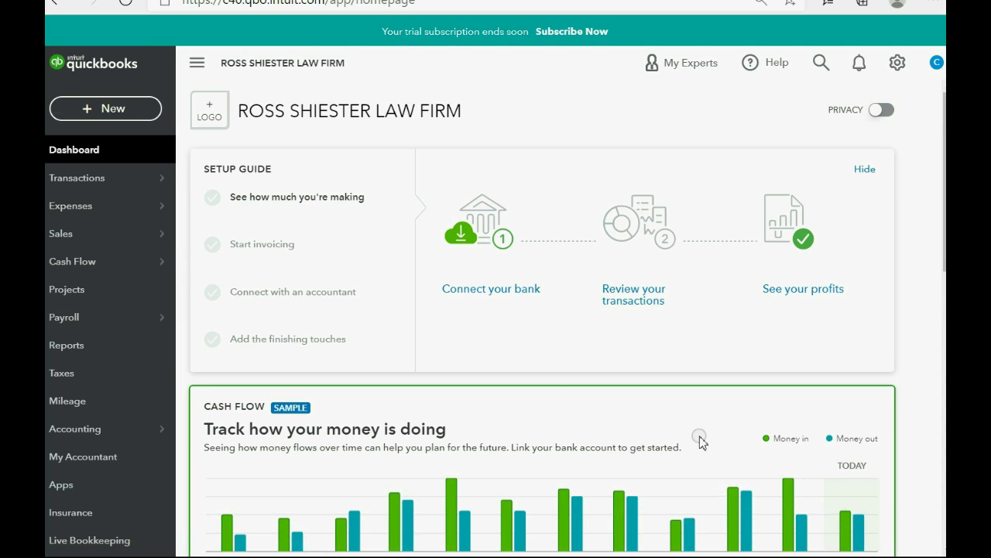
{"action": "left_click", "coordinate": [99, 346]}
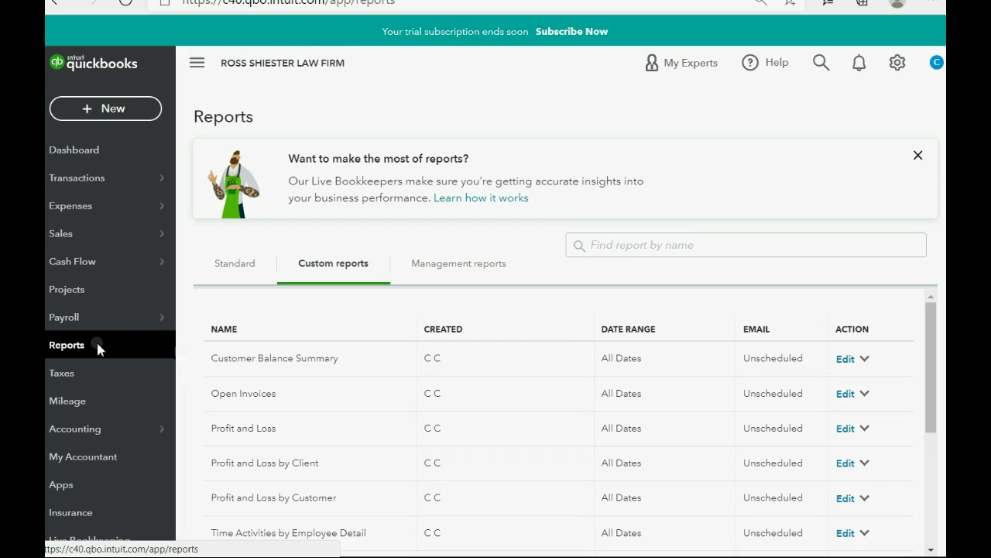
{"action": "scroll", "coordinate": [343, 298], "scroll_direction": "down", "scroll_amount": 2}
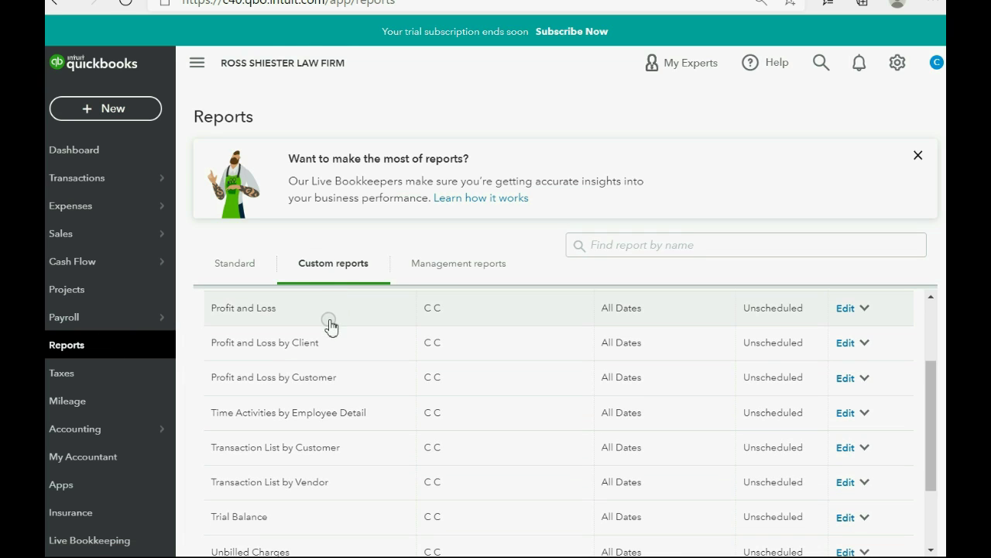
{"action": "left_click", "coordinate": [329, 414]}
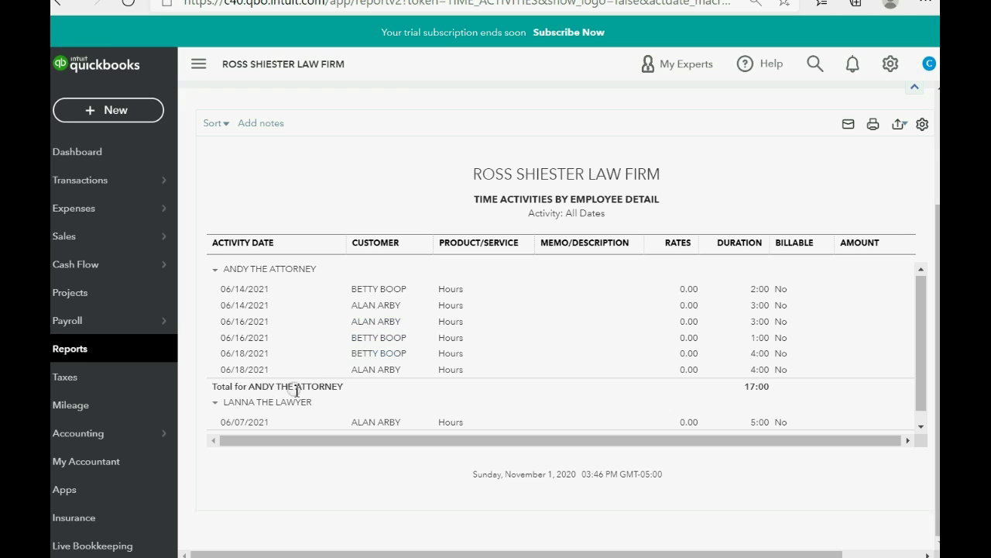
Collapse LANNA THE LAWYER's entries and open Andy's 06/16/2021 ALAN ARBY 3:00 entry
{"action": "left_click", "coordinate": [215, 404]}
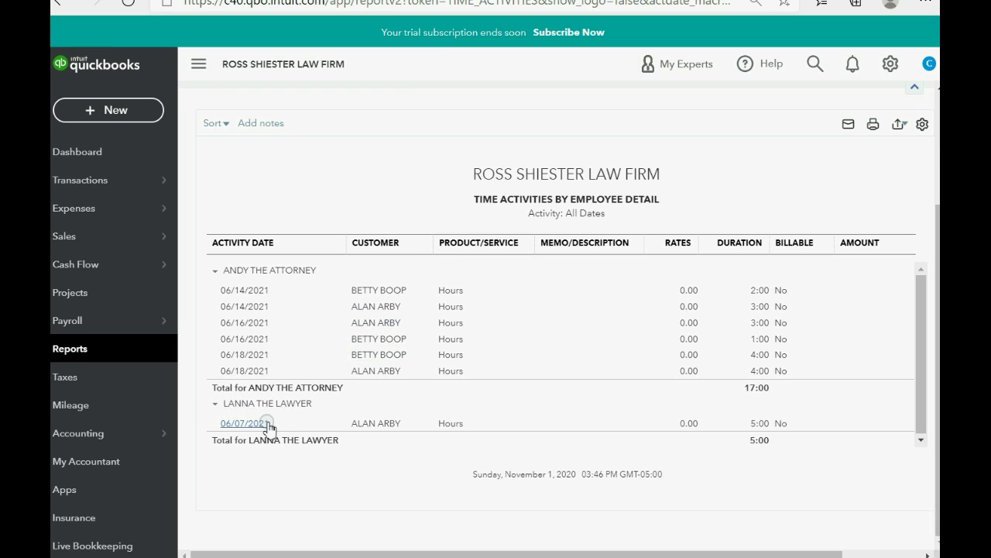
{"action": "left_click", "coordinate": [363, 425]}
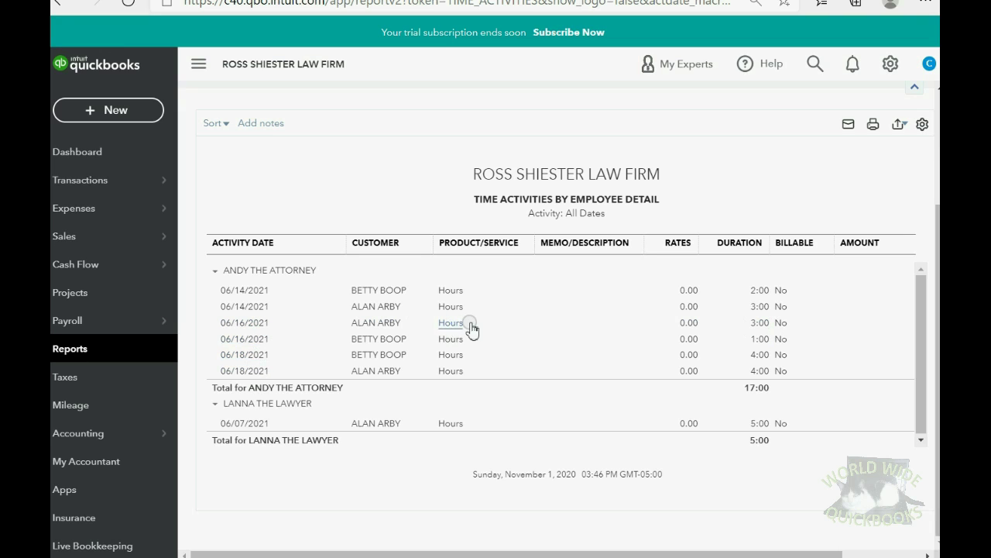
{"action": "left_click", "coordinate": [393, 322]}
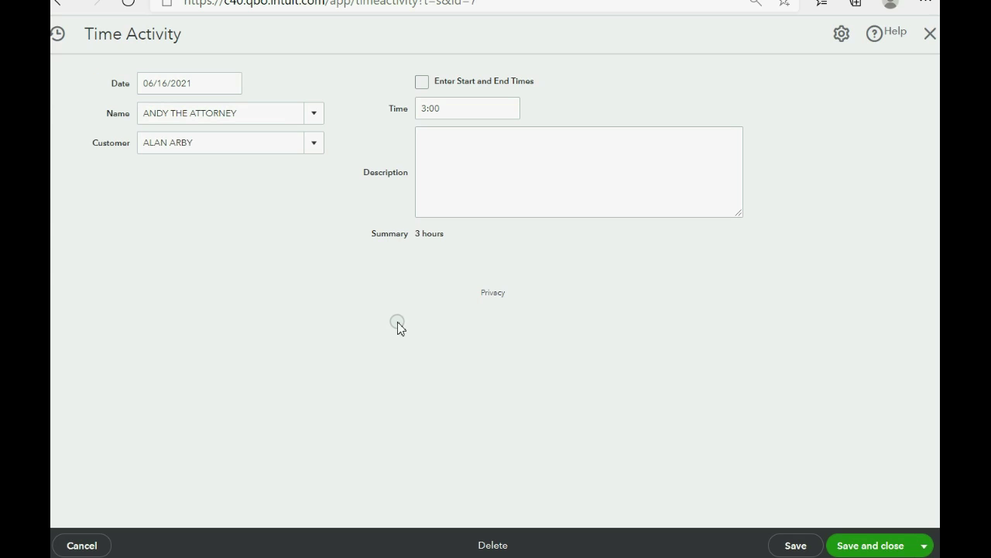
Close the ALAN ARBY entry, then view and close Andy's 06/14 BETTY BOOP entry
{"action": "left_click", "coordinate": [542, 182]}
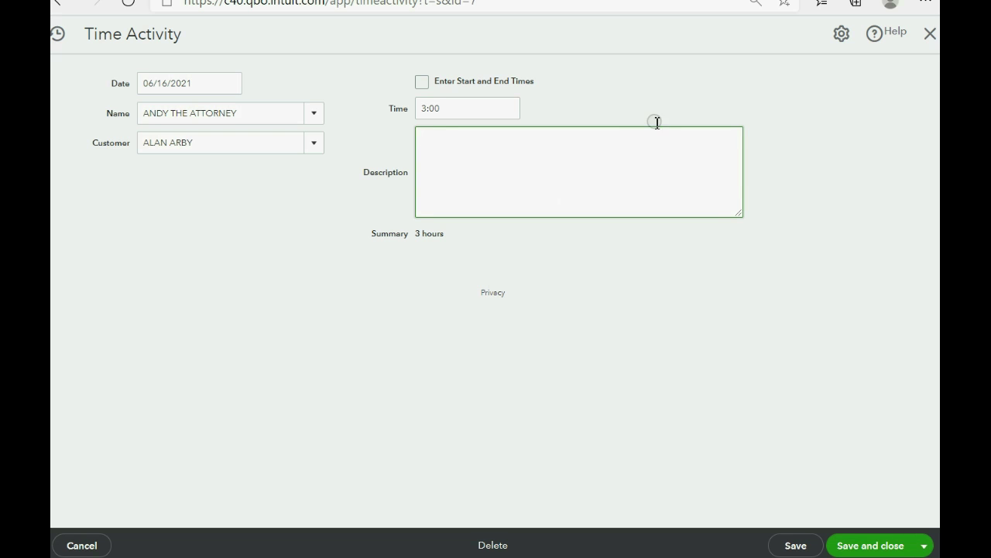
{"action": "left_click", "coordinate": [932, 35]}
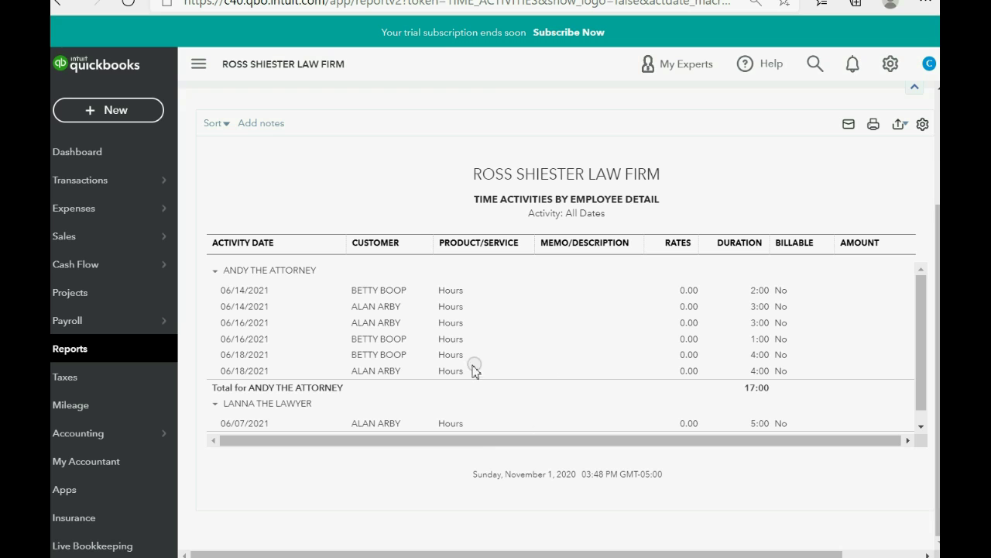
{"action": "left_click", "coordinate": [454, 292]}
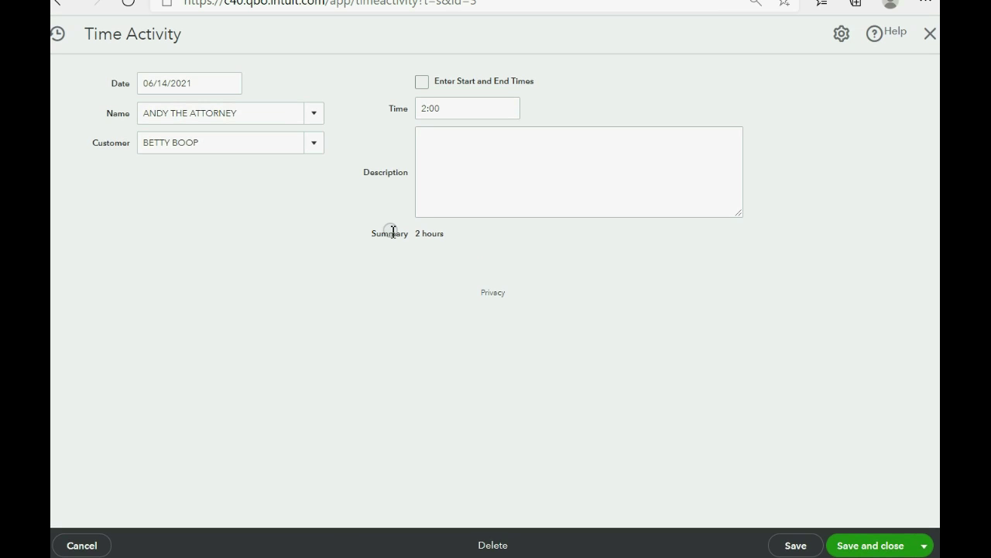
{"action": "left_click", "coordinate": [490, 165]}
{"action": "left_click", "coordinate": [930, 34]}
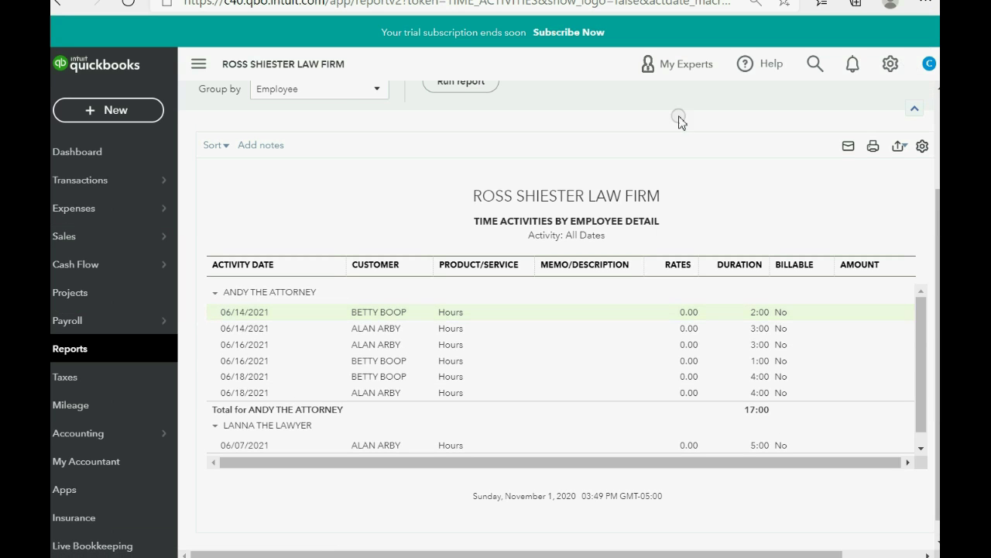
Open a new weekly timesheet for ANDY THE ATTORNEY, week 6/13/2021 to 6/19/2021
{"action": "left_click", "coordinate": [96, 112]}
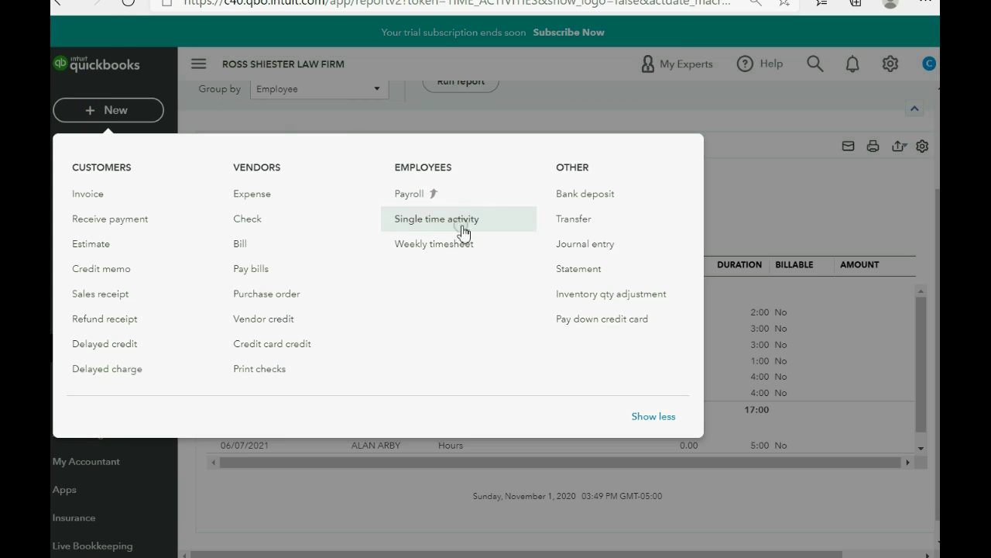
{"action": "left_click", "coordinate": [443, 244]}
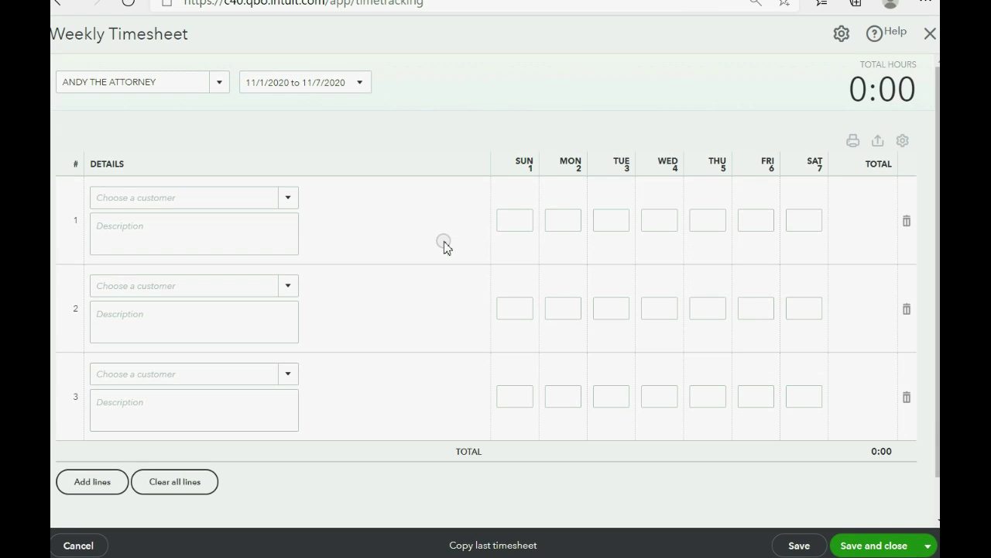
{"action": "left_click", "coordinate": [365, 82]}
{"action": "scroll", "coordinate": [333, 188], "scroll_direction": "down", "scroll_amount": 10}
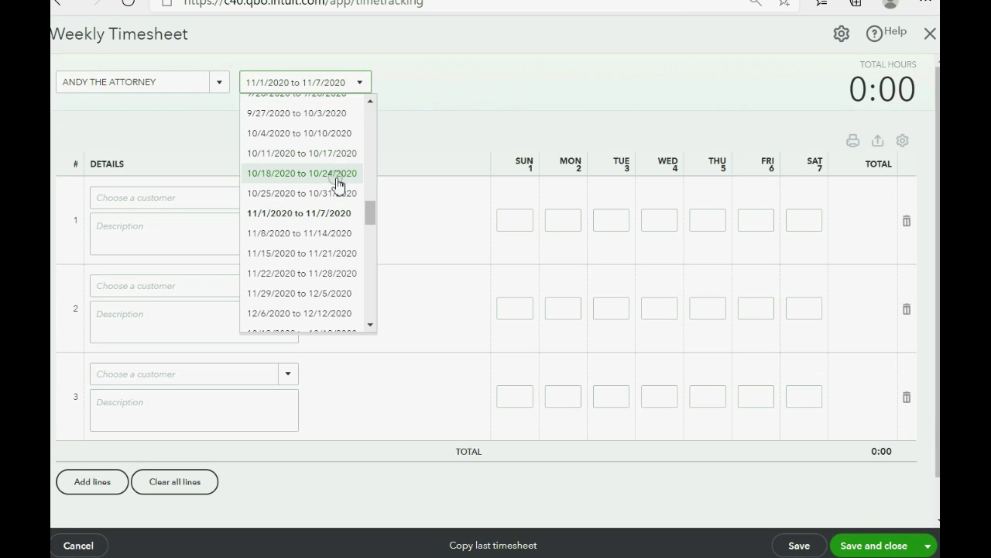
{"action": "scroll", "coordinate": [333, 188], "scroll_direction": "down", "scroll_amount": 2}
{"action": "scroll", "coordinate": [333, 188], "scroll_direction": "down", "scroll_amount": 2}
{"action": "scroll", "coordinate": [333, 188], "scroll_direction": "down", "scroll_amount": 2}
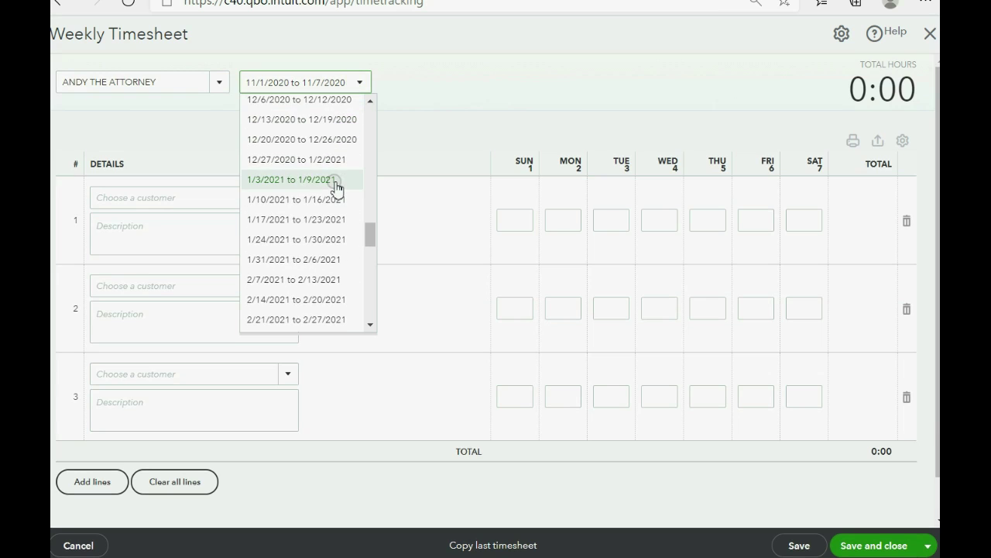
{"action": "scroll", "coordinate": [335, 188], "scroll_direction": "down", "scroll_amount": 2}
{"action": "scroll", "coordinate": [334, 188], "scroll_direction": "down", "scroll_amount": 2}
{"action": "scroll", "coordinate": [335, 188], "scroll_direction": "down", "scroll_amount": 2}
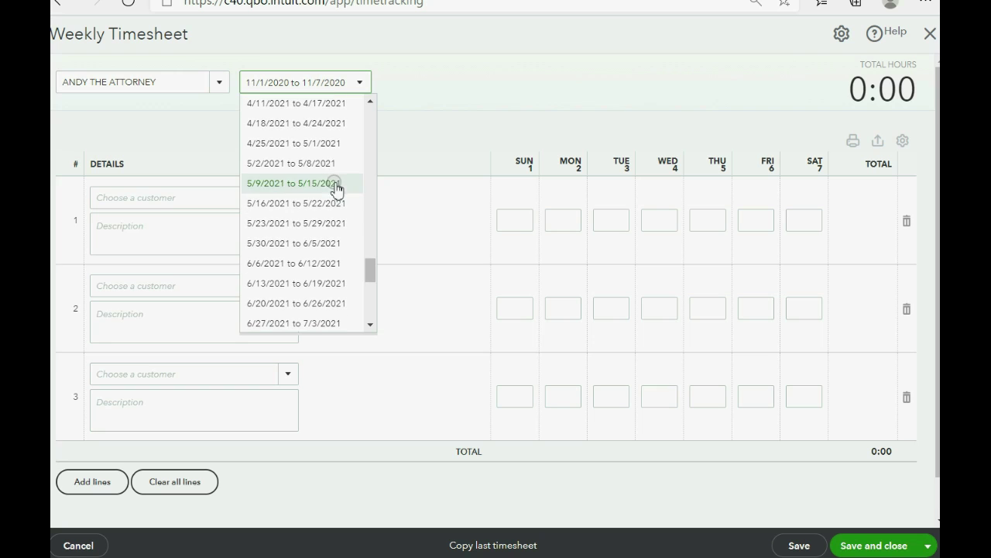
{"action": "left_click", "coordinate": [339, 283]}
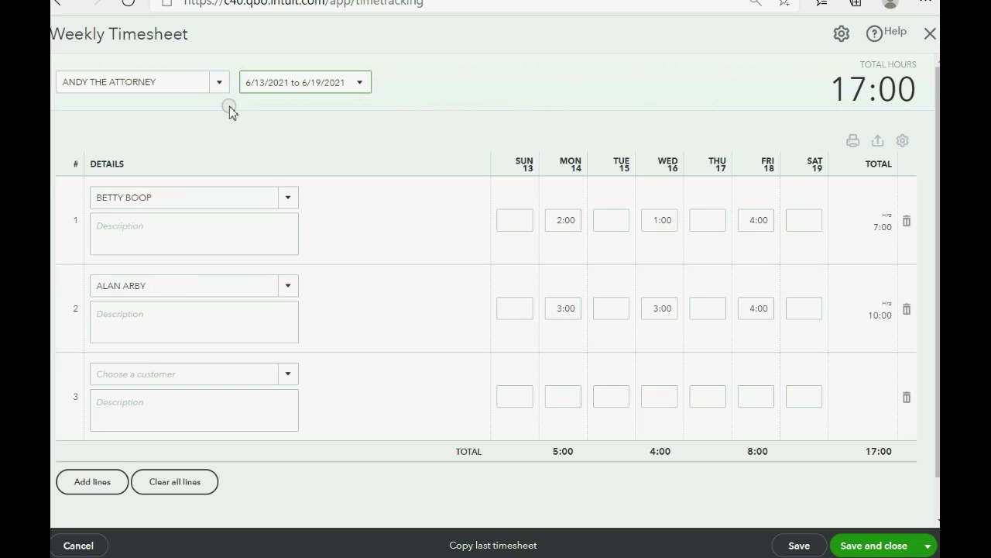
{"action": "left_click", "coordinate": [217, 87]}
{"action": "left_click", "coordinate": [205, 137]}
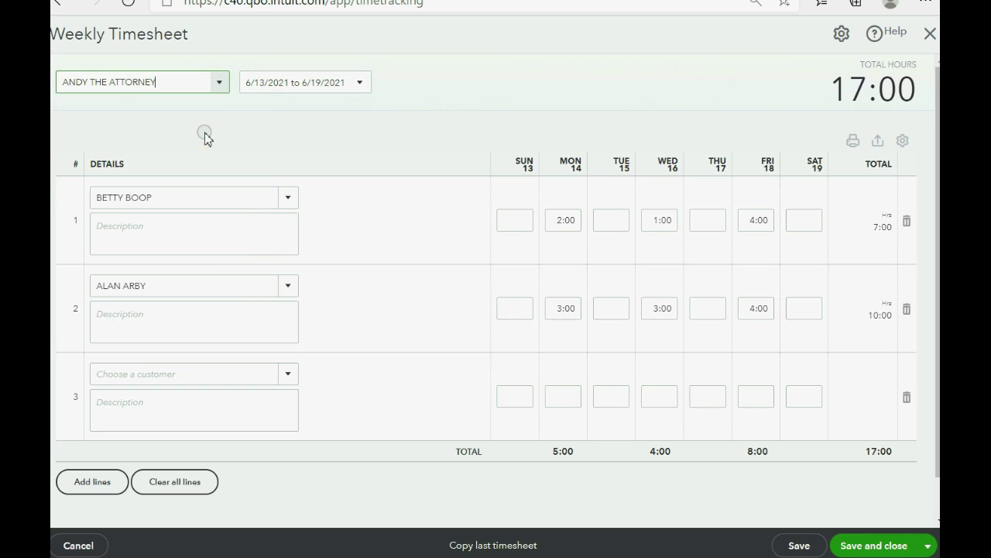